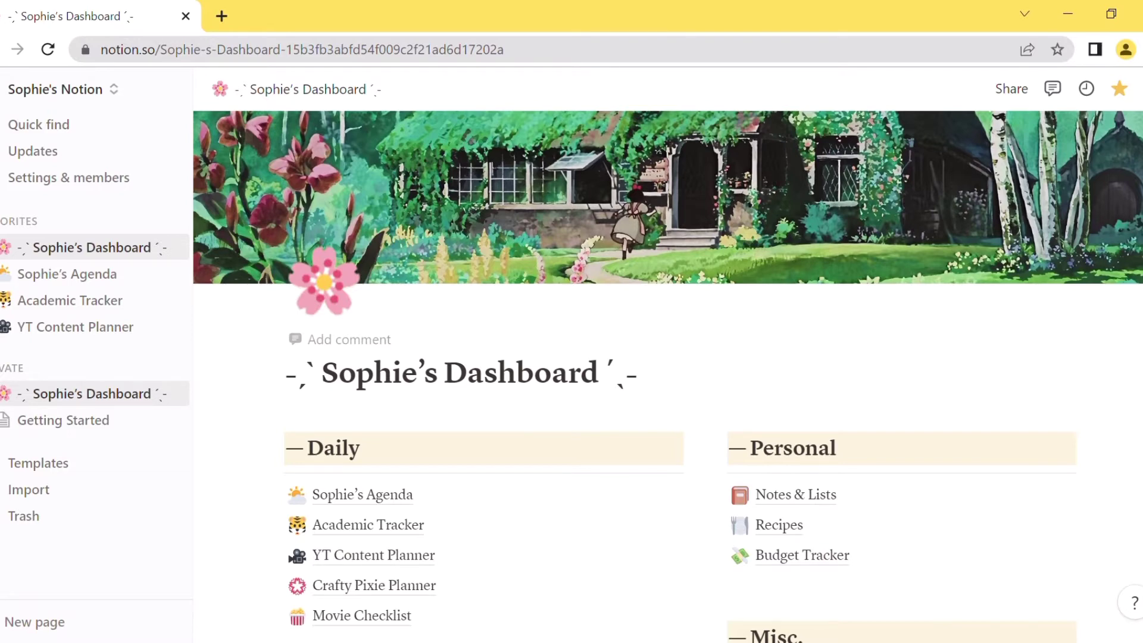
- Look over the dashboard's page sections and open the agenda page listed under Daily
{"action": "scroll", "coordinate": [668, 375], "scroll_direction": "down", "scroll_amount": 3}
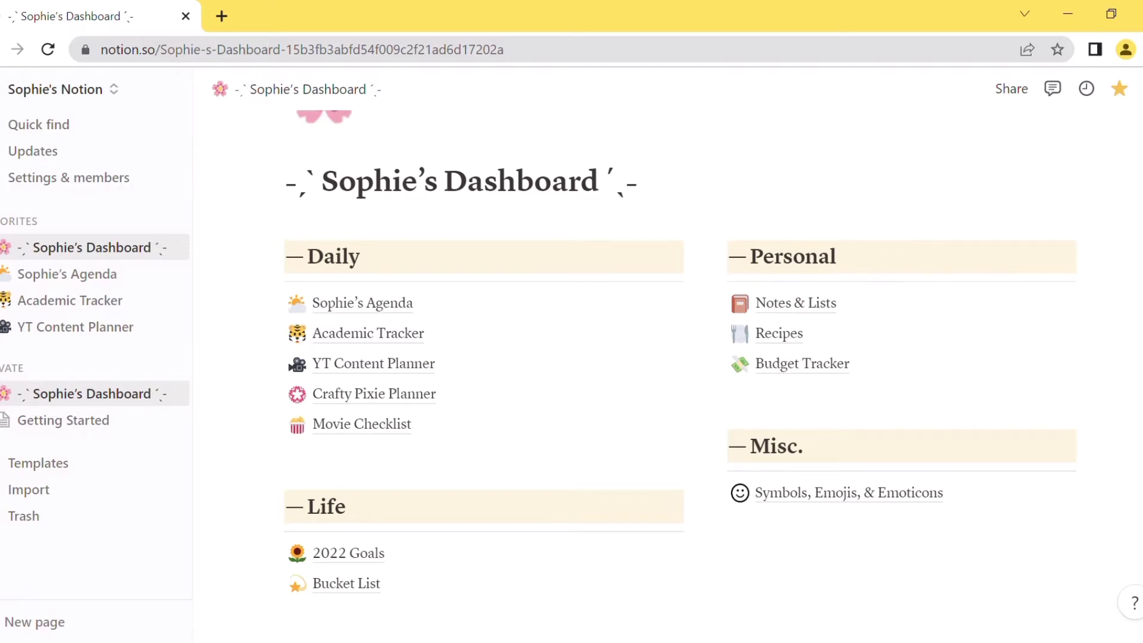
{"action": "scroll", "coordinate": [668, 375], "scroll_direction": "up", "scroll_amount": 3}
{"action": "scroll", "coordinate": [668, 376], "scroll_direction": "down", "scroll_amount": 2}
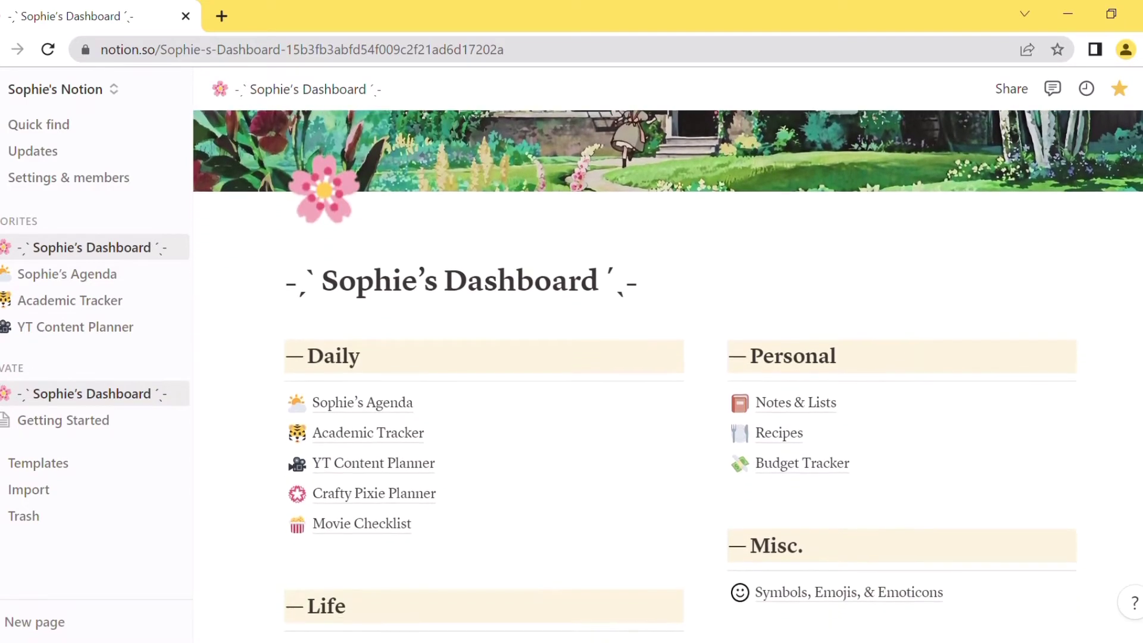
{"action": "scroll", "coordinate": [668, 376], "scroll_direction": "down", "scroll_amount": 2}
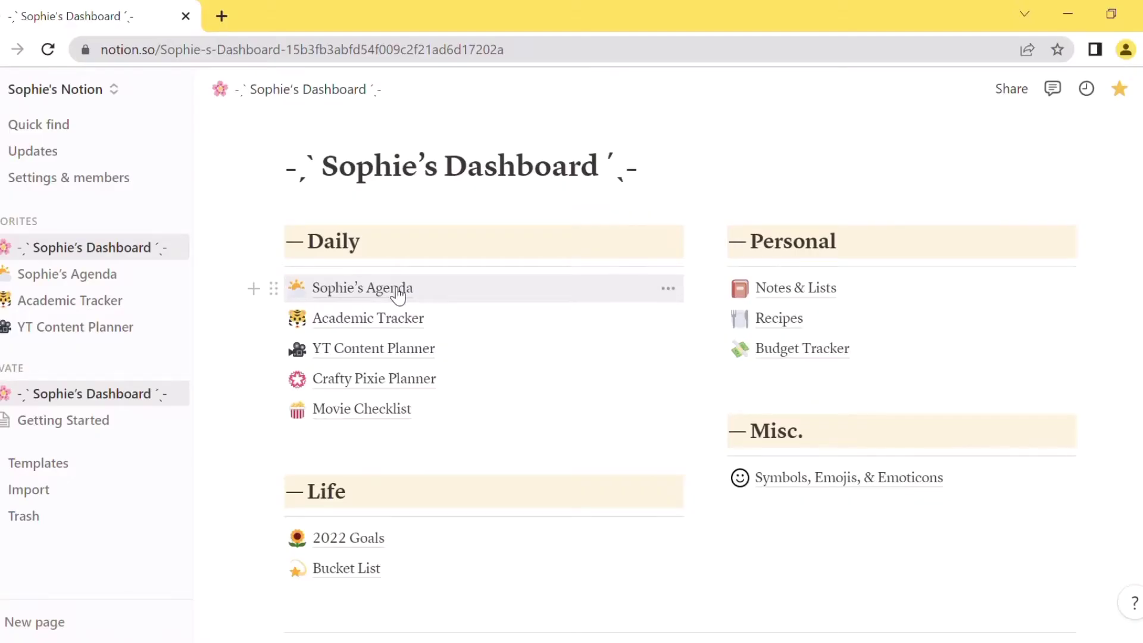
{"action": "left_click", "coordinate": [397, 289]}
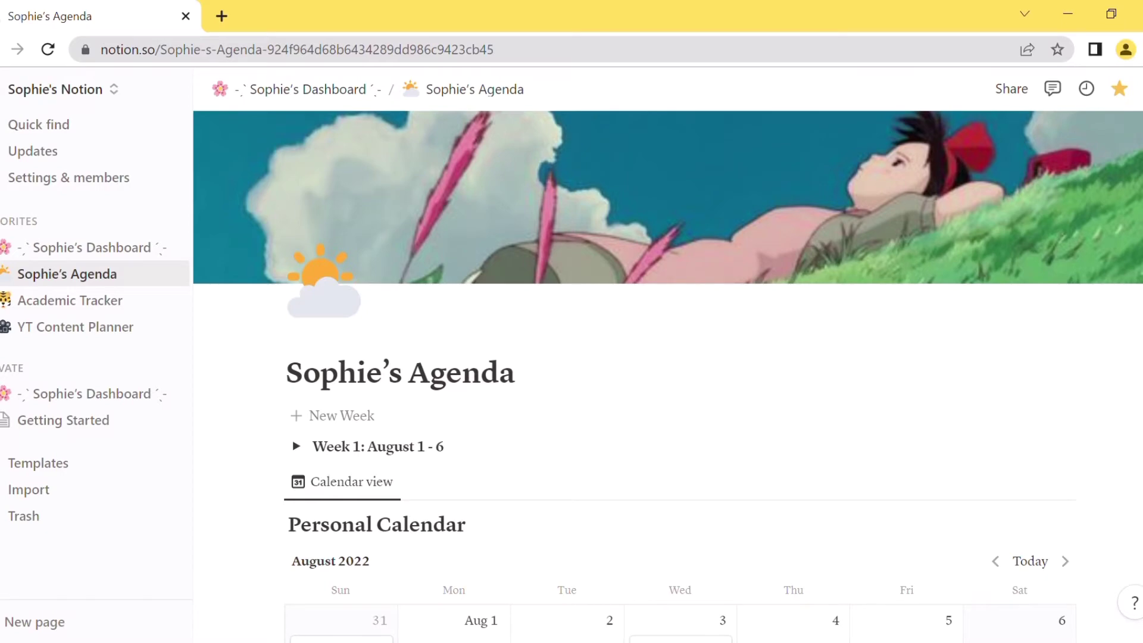
- Look through the agenda page's Personal Calendar, the Week 1 to-do lists and the Archive notes
{"action": "scroll", "coordinate": [668, 375], "scroll_direction": "down", "scroll_amount": 7}
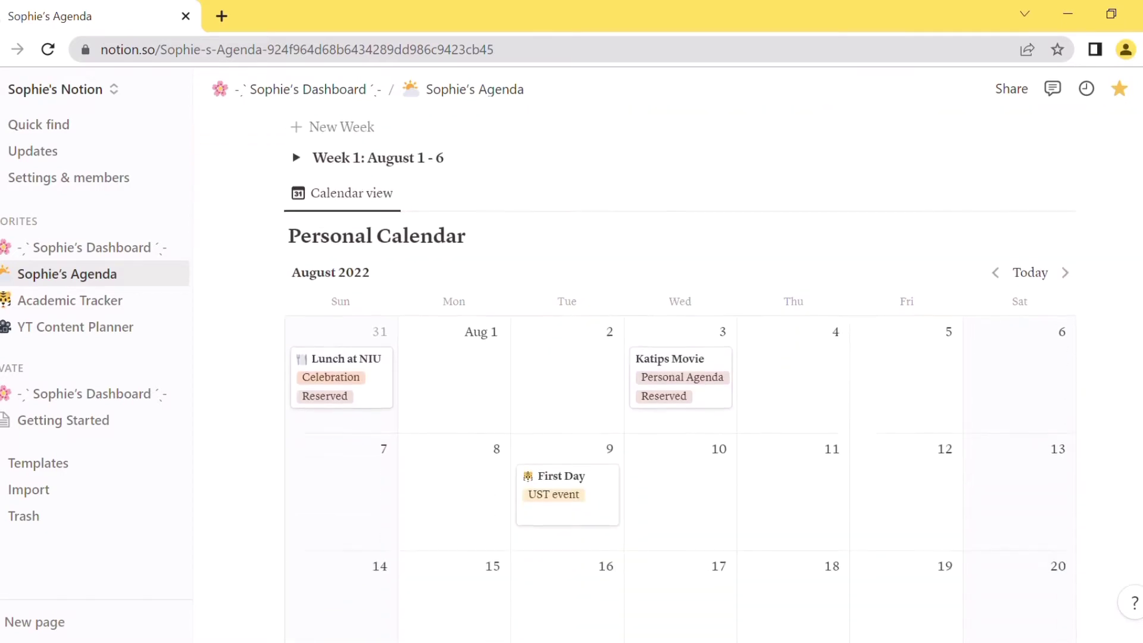
{"action": "scroll", "coordinate": [668, 376], "scroll_direction": "down", "scroll_amount": 6}
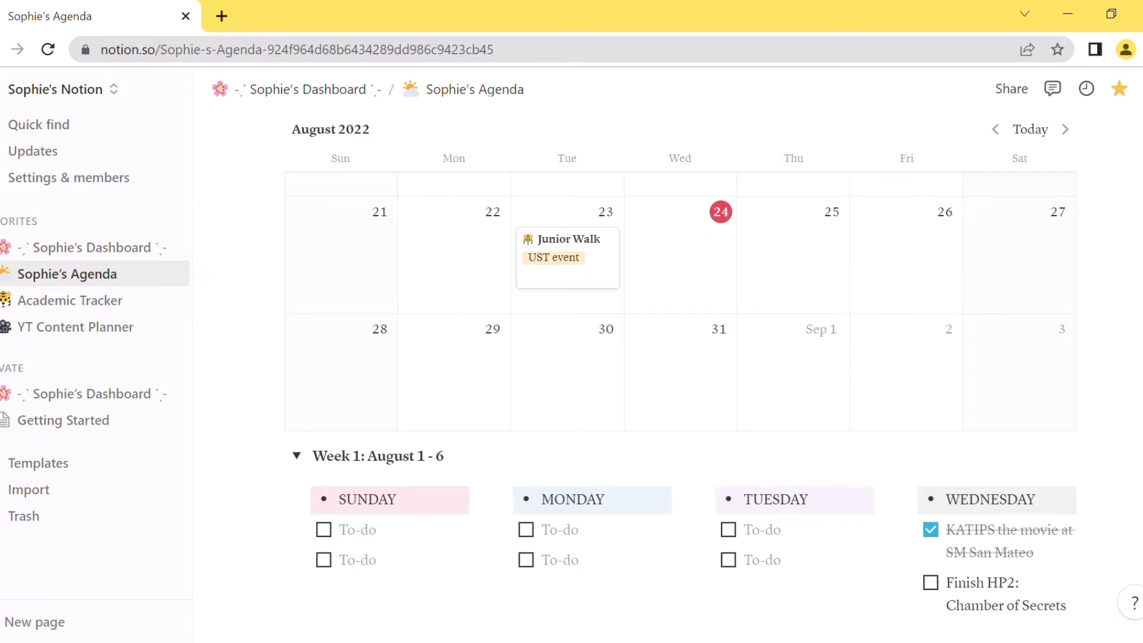
{"action": "scroll", "coordinate": [680, 409], "scroll_direction": "down", "scroll_amount": 1}
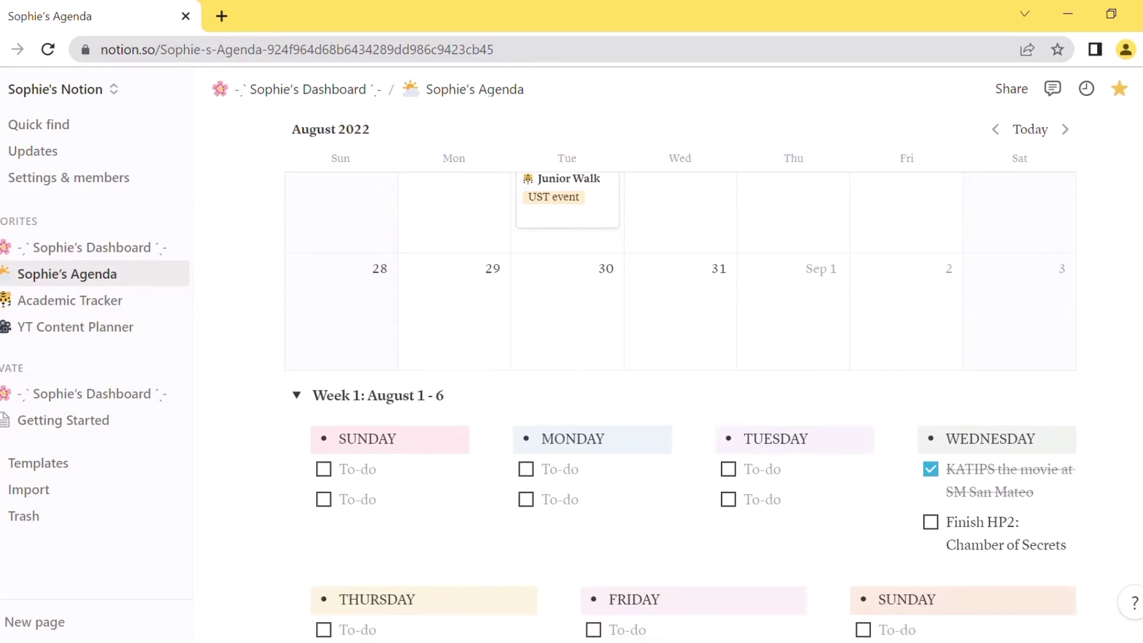
{"action": "scroll", "coordinate": [680, 409], "scroll_direction": "down", "scroll_amount": 10}
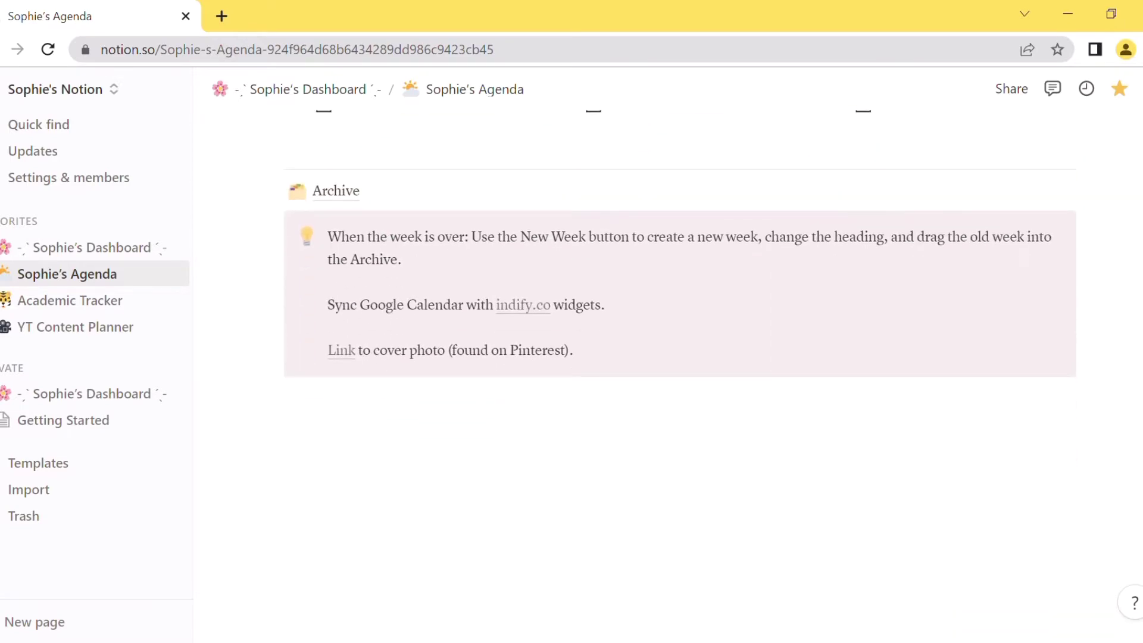
{"action": "scroll", "coordinate": [680, 409], "scroll_direction": "up", "scroll_amount": 11}
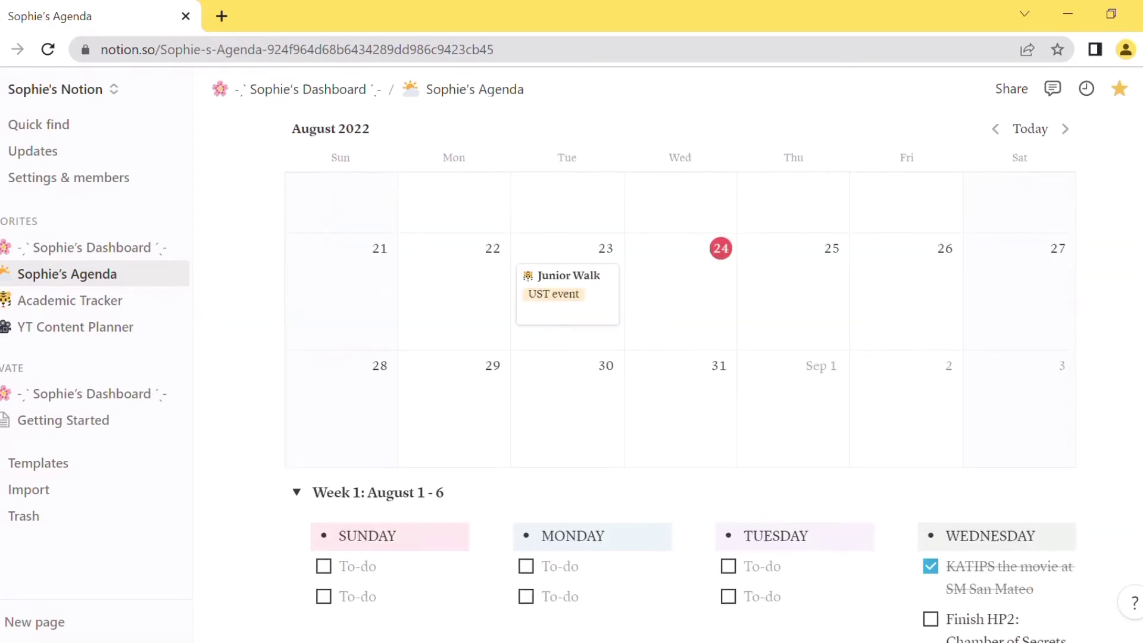
{"action": "scroll", "coordinate": [680, 409], "scroll_direction": "up", "scroll_amount": 12}
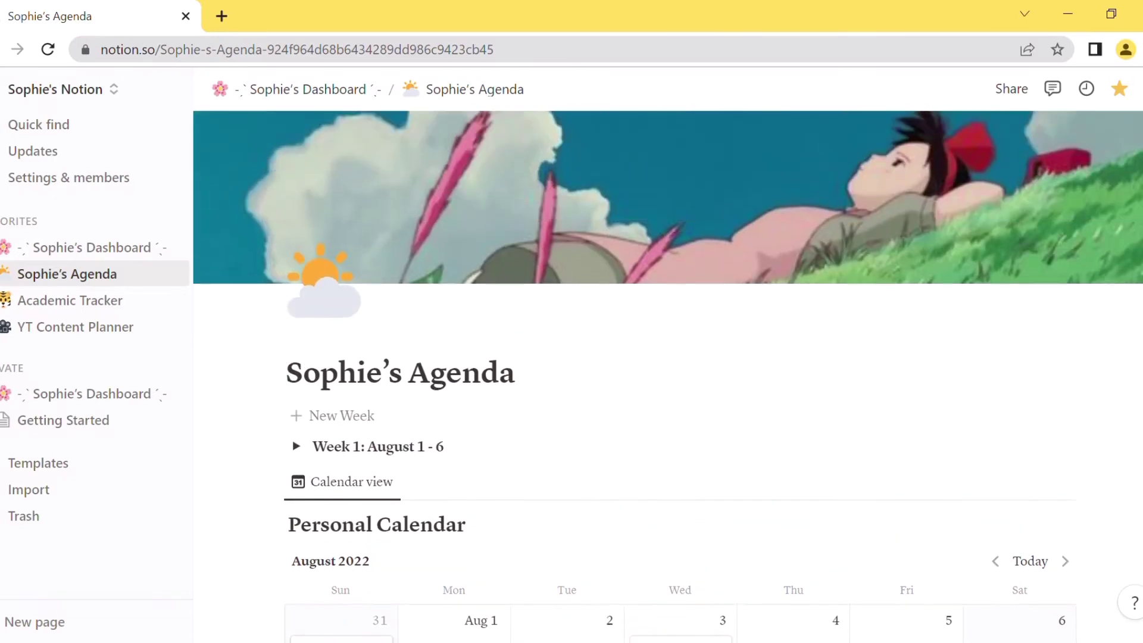
{"action": "scroll", "coordinate": [680, 409], "scroll_direction": "down", "scroll_amount": 8}
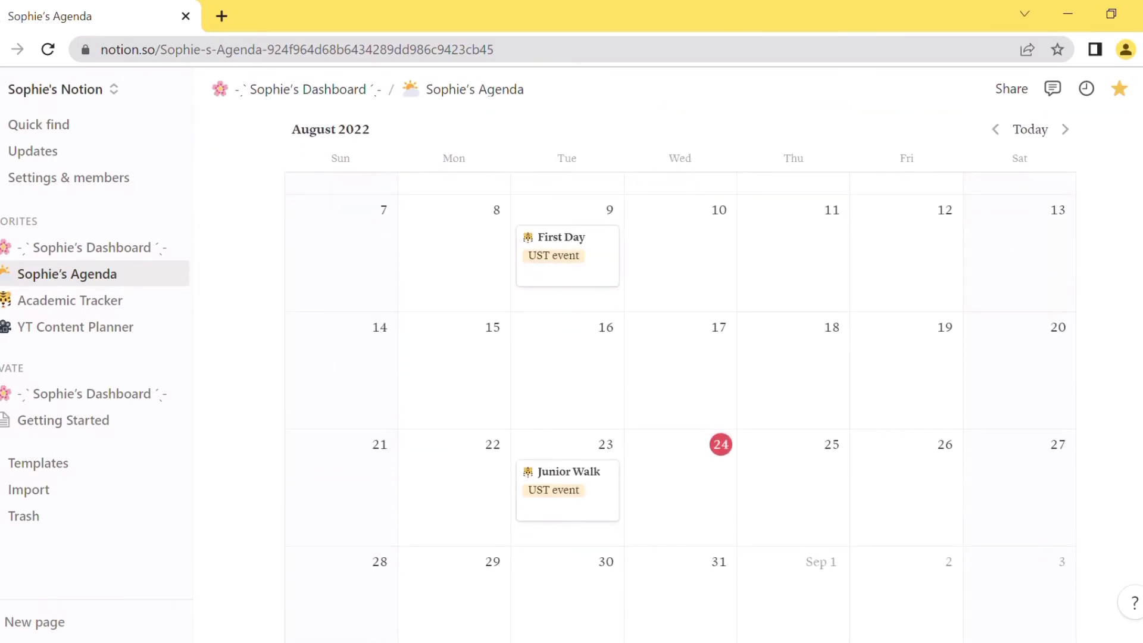
{"action": "scroll", "coordinate": [635, 333], "scroll_direction": "down", "scroll_amount": 5}
{"action": "scroll", "coordinate": [635, 334], "scroll_direction": "up", "scroll_amount": 3}
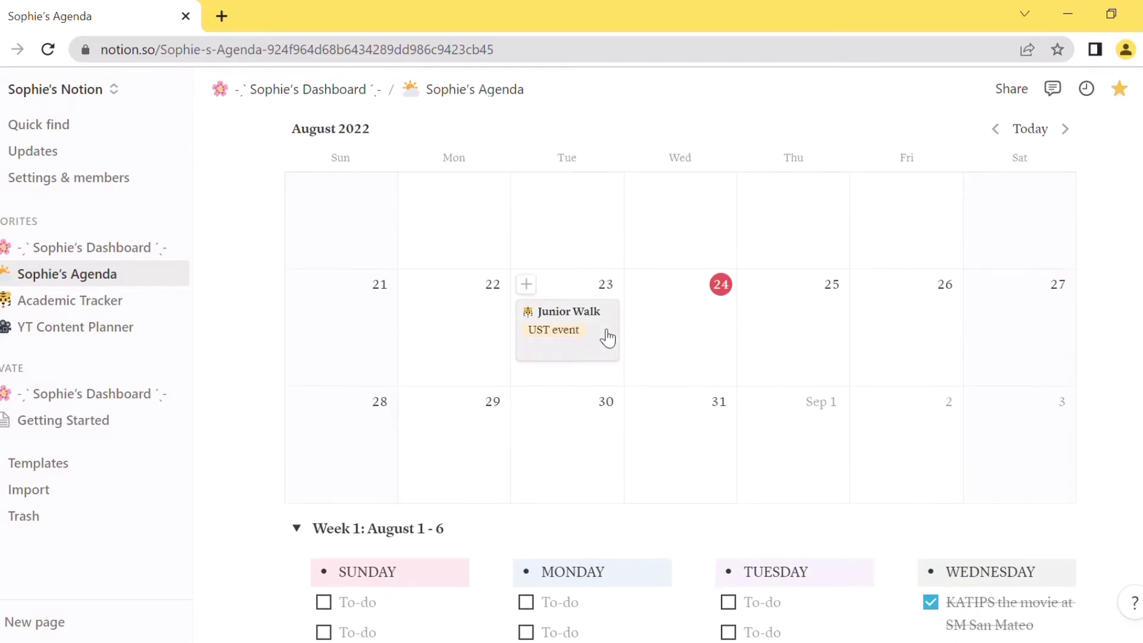
{"action": "scroll", "coordinate": [668, 375], "scroll_direction": "up", "scroll_amount": 10}
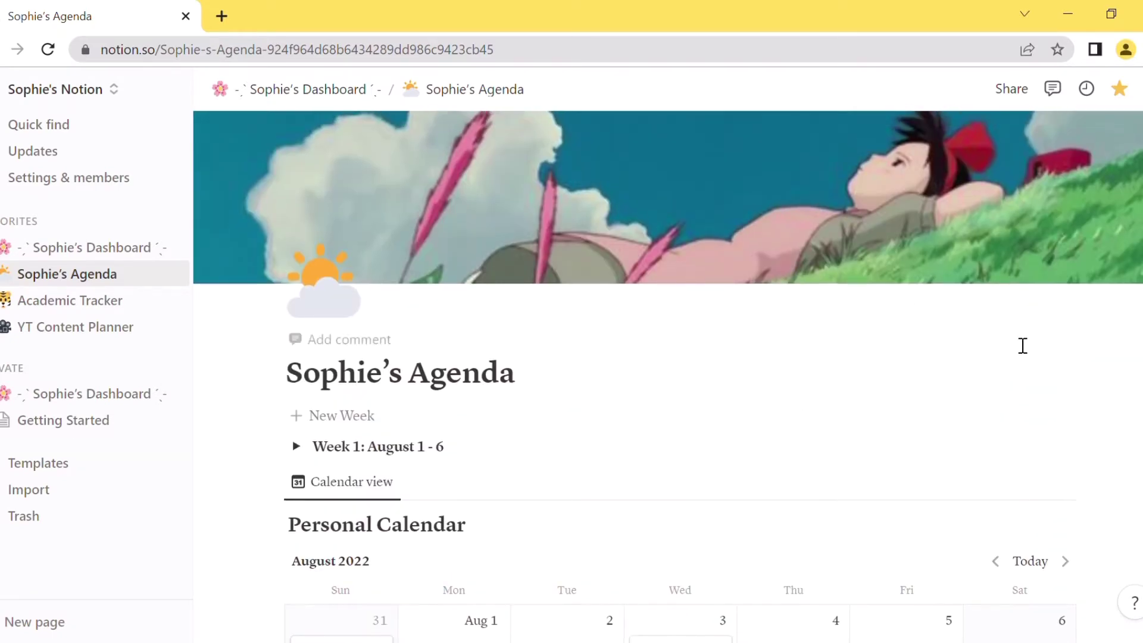
- Return to the dashboard and open the Academic Tracker page from the Daily section
{"action": "mouse_move", "coordinate": [860, 247]}
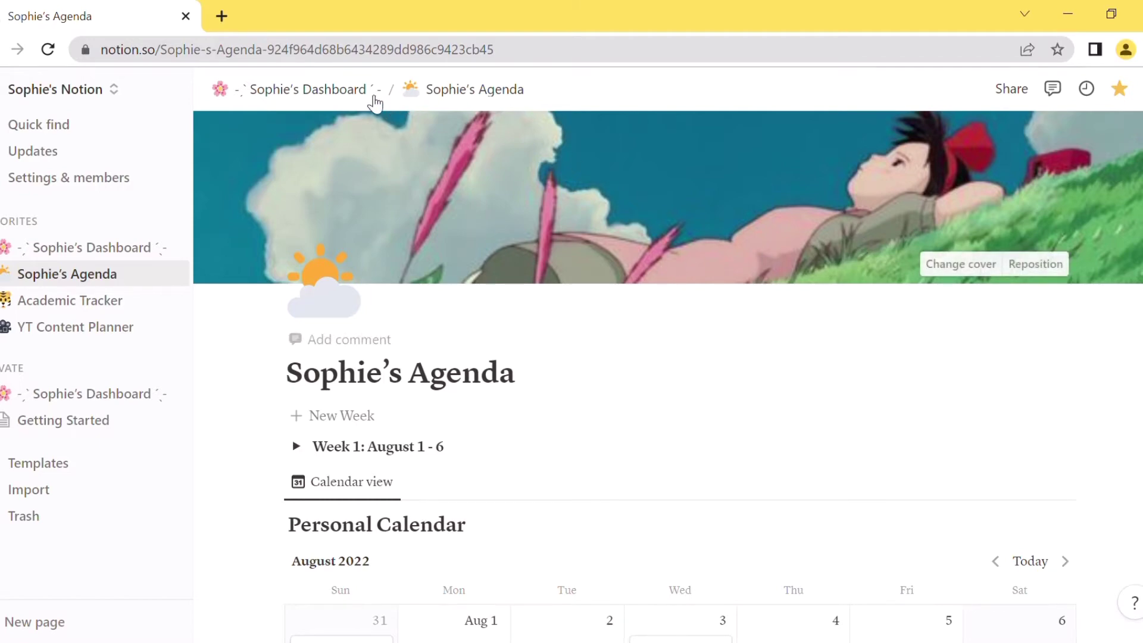
{"action": "left_click", "coordinate": [371, 100]}
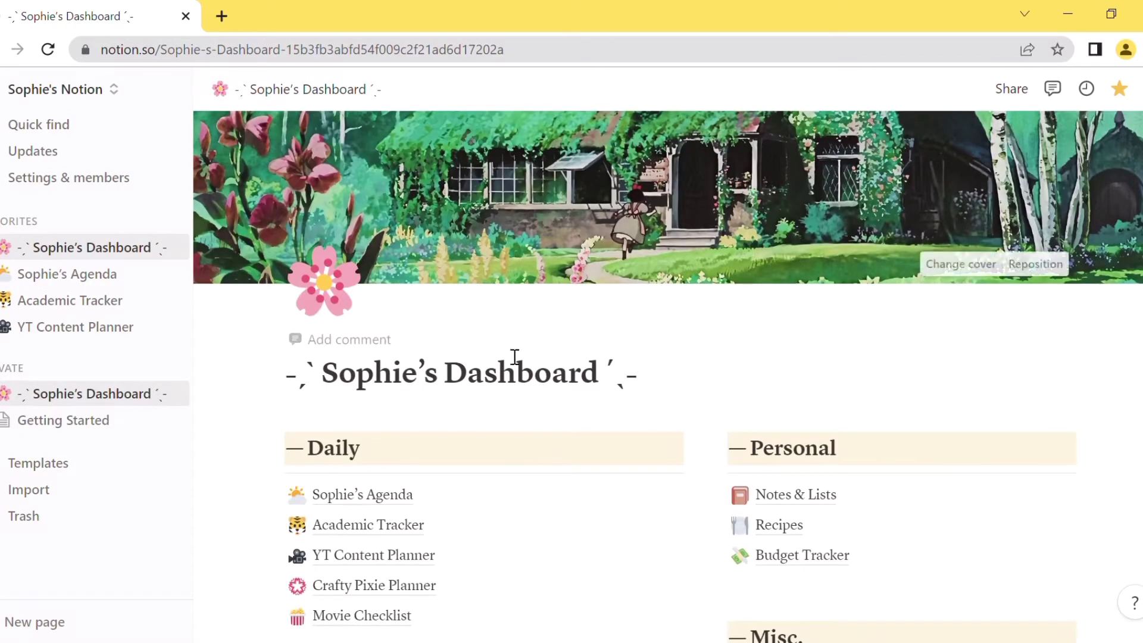
{"action": "scroll", "coordinate": [360, 417], "scroll_direction": "down", "scroll_amount": 2}
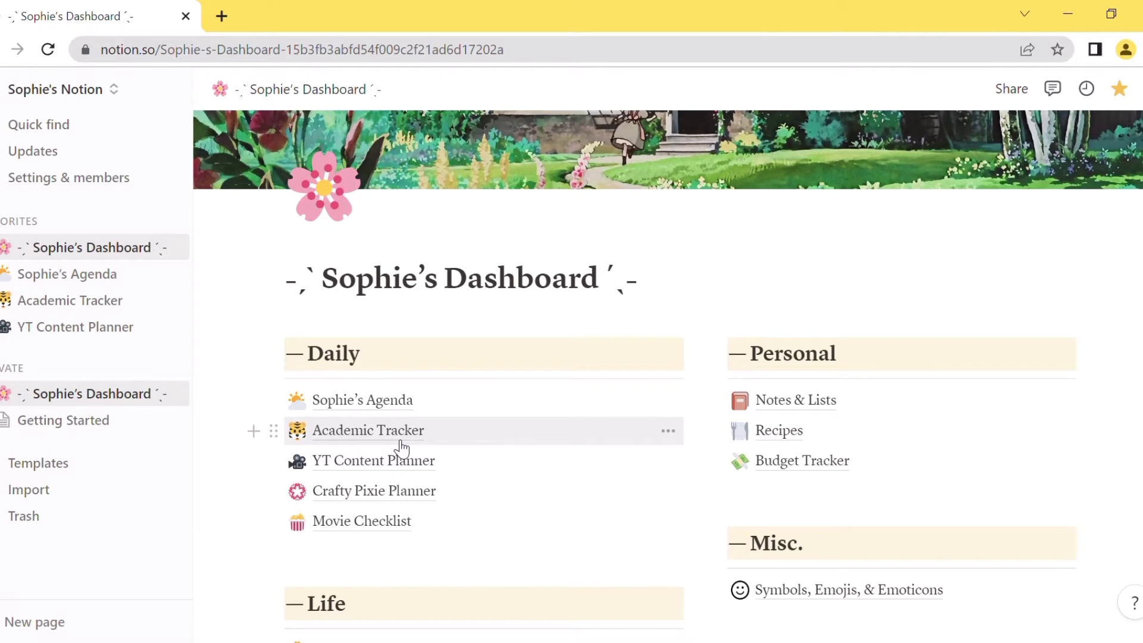
{"action": "left_click", "coordinate": [402, 445]}
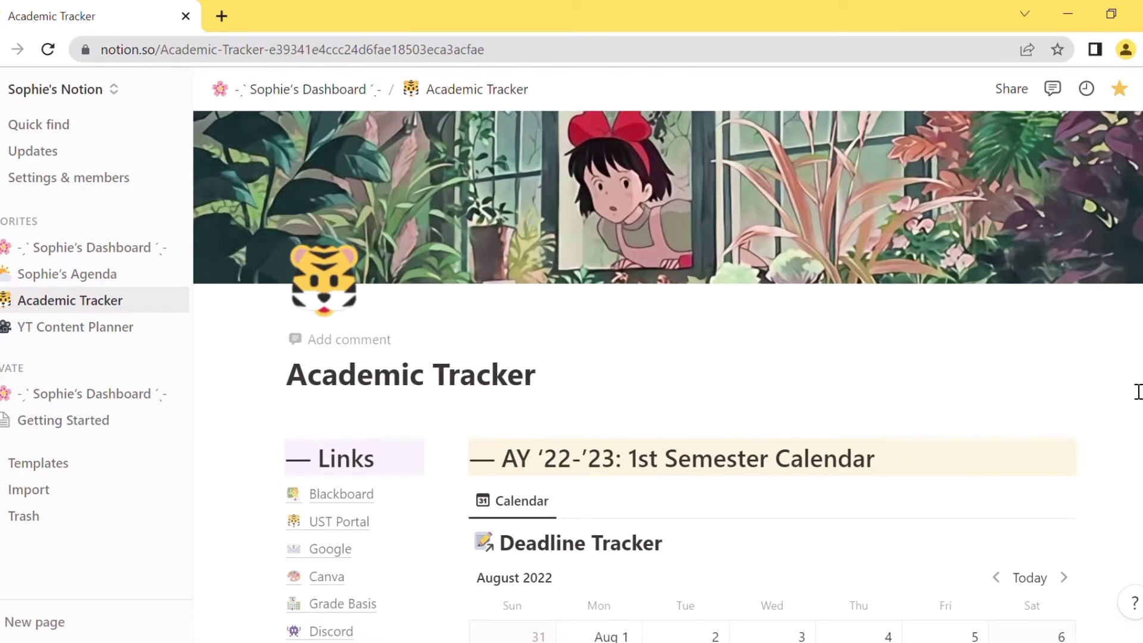
- Examine the Links list and the first-semester calendar on the Academic Tracker page
{"action": "scroll", "coordinate": [1136, 382], "scroll_direction": "down", "scroll_amount": 2}
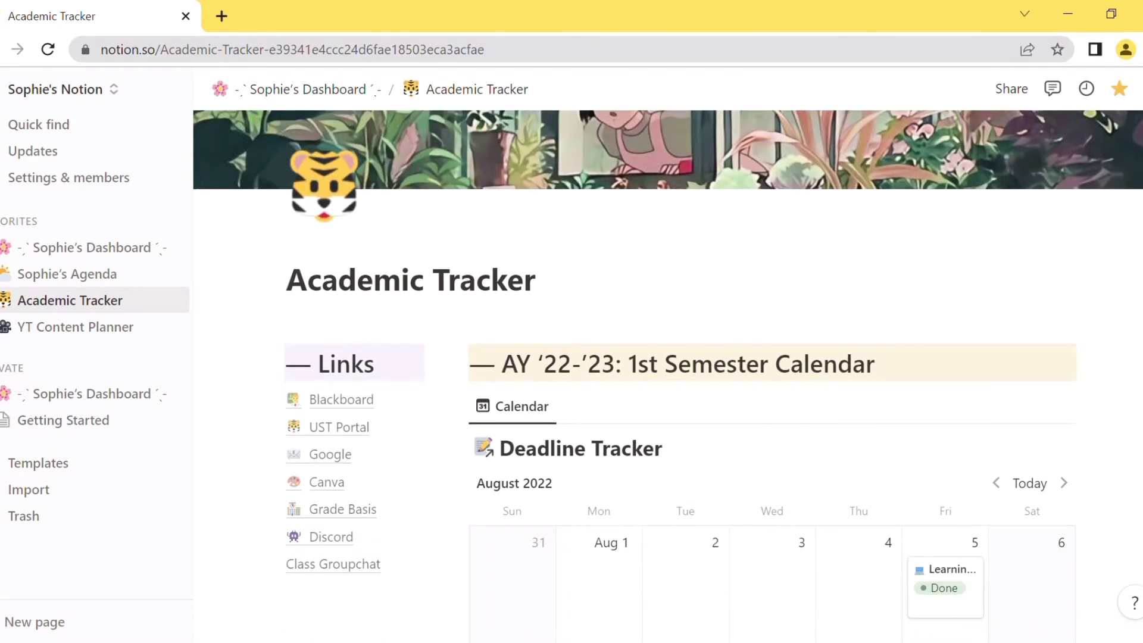
{"action": "scroll", "coordinate": [1123, 312], "scroll_direction": "down", "scroll_amount": 4}
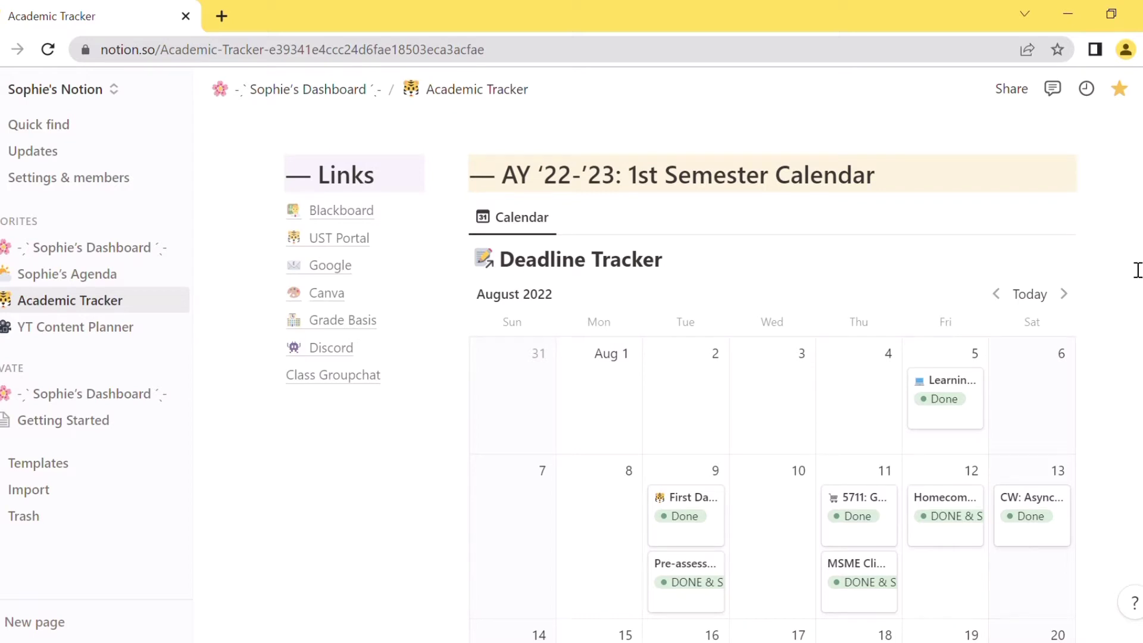
{"action": "scroll", "coordinate": [680, 381], "scroll_direction": "down", "scroll_amount": 5}
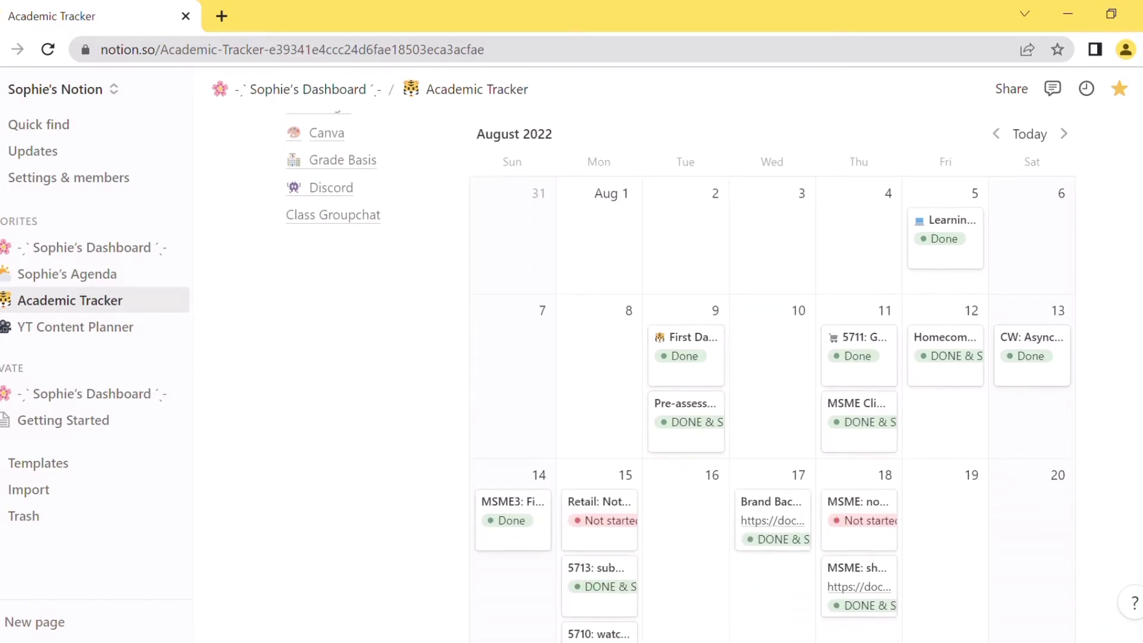
{"action": "scroll", "coordinate": [681, 380], "scroll_direction": "up", "scroll_amount": 3}
{"action": "scroll", "coordinate": [680, 380], "scroll_direction": "down", "scroll_amount": 10}
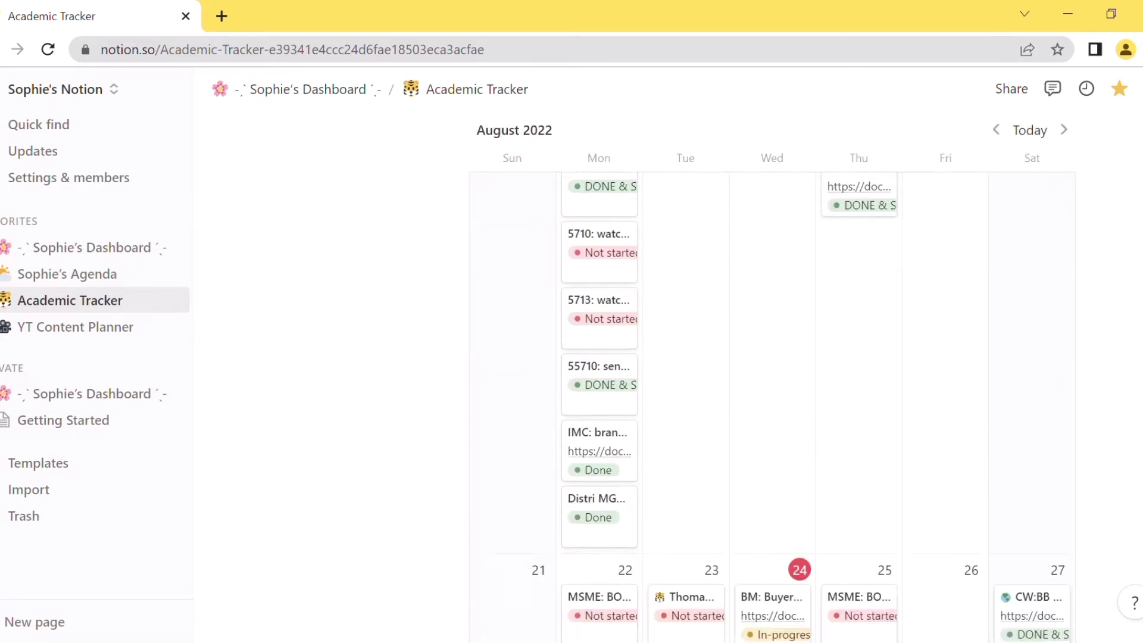
{"action": "scroll", "coordinate": [680, 380], "scroll_direction": "up", "scroll_amount": 8}
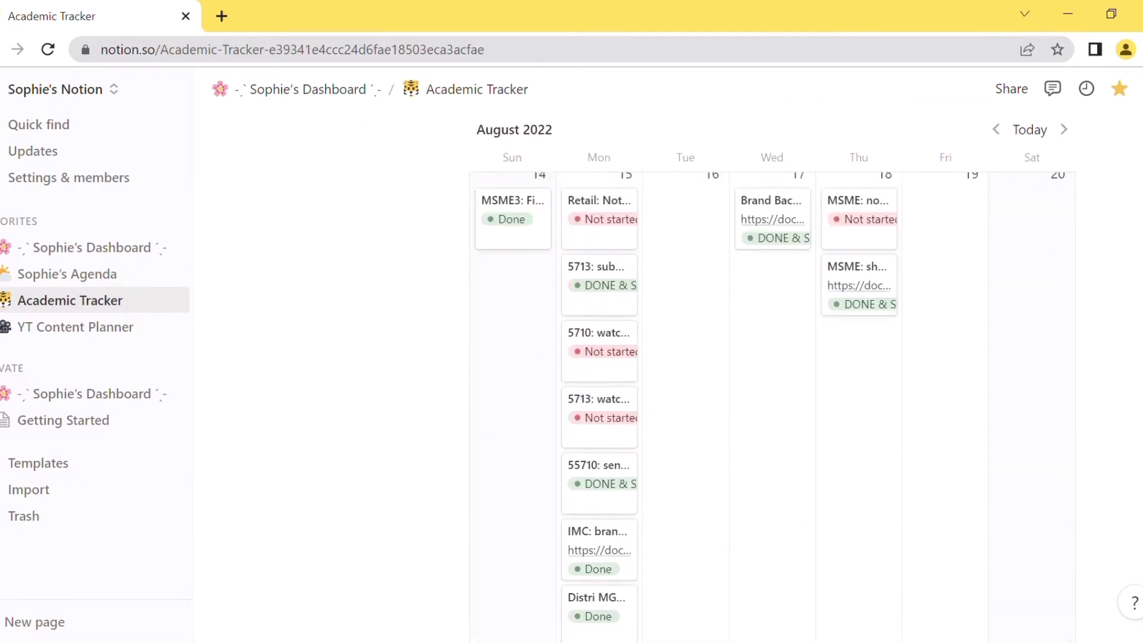
- Collapse the sidebar and preview the addresses behind the UST Portal, Canva and Grade Basis links
{"action": "left_click", "coordinate": [184, 102]}
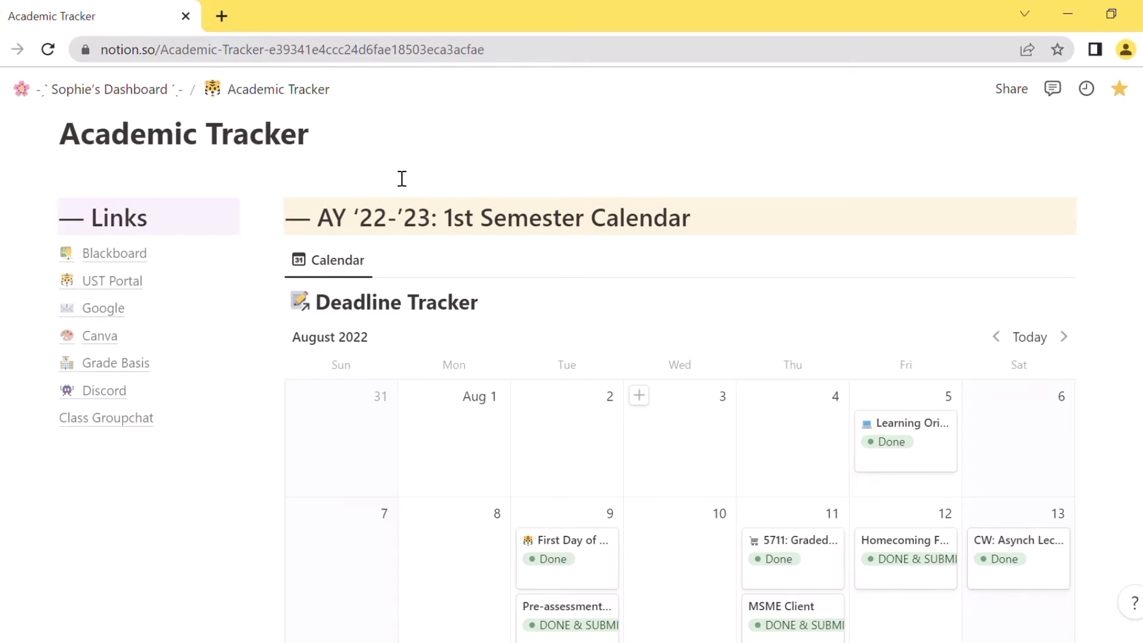
{"action": "mouse_move", "coordinate": [113, 292]}
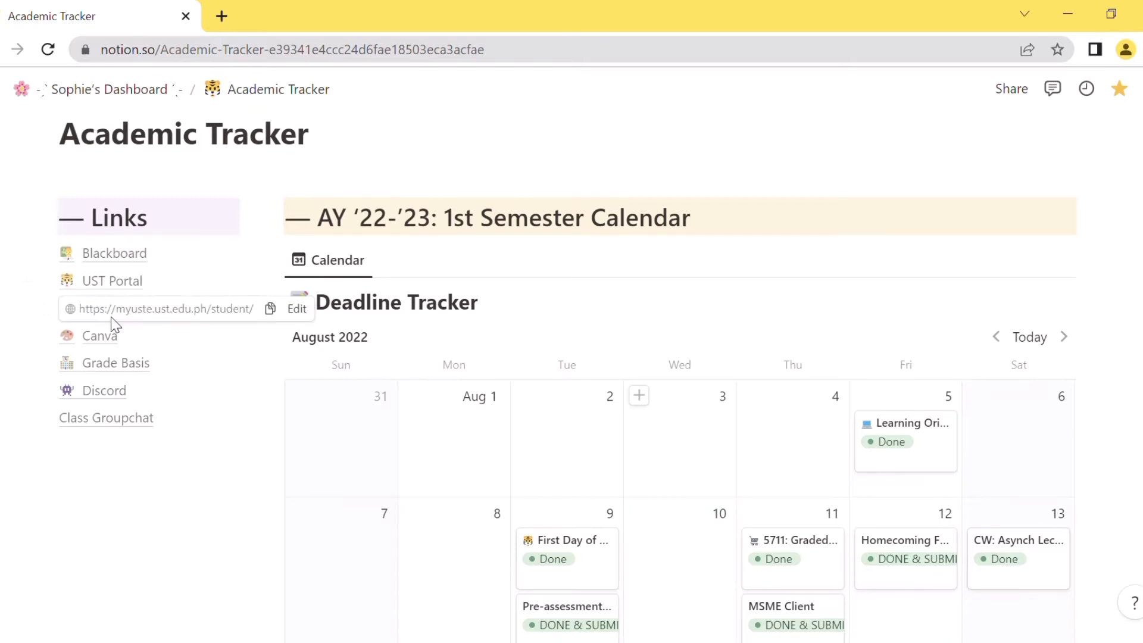
{"action": "mouse_move", "coordinate": [120, 351]}
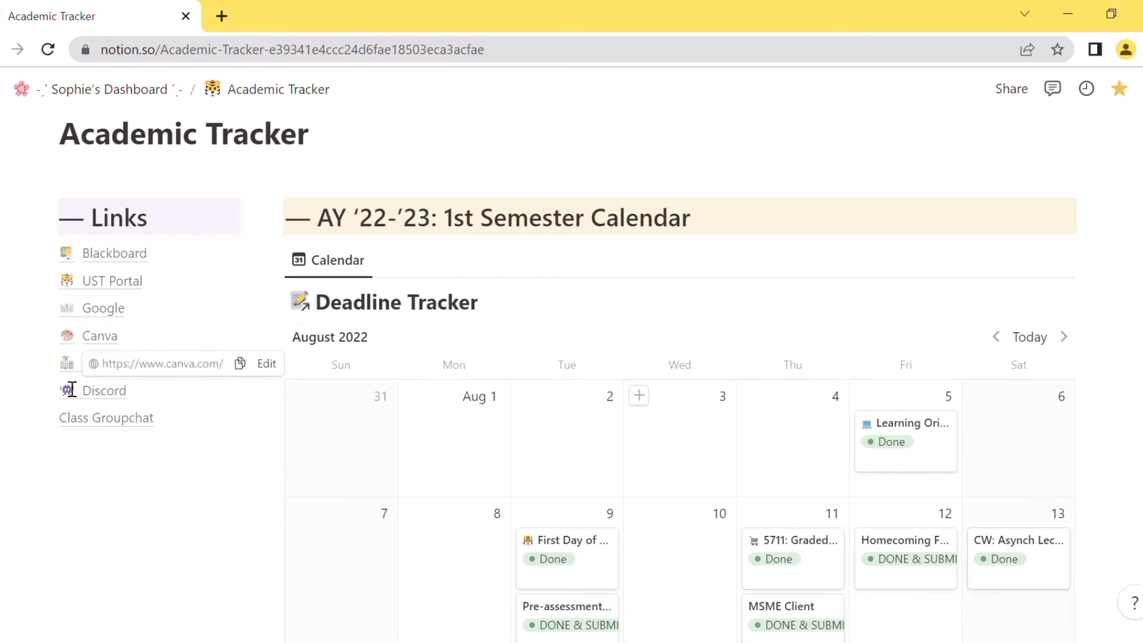
{"action": "mouse_move", "coordinate": [78, 377]}
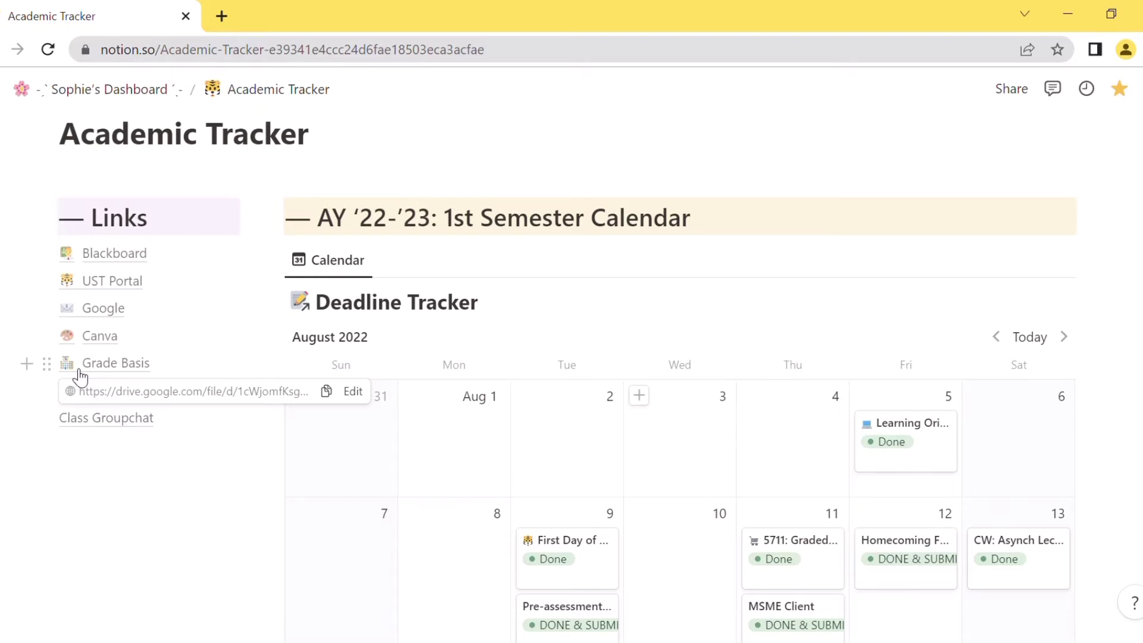
- Look through the August 2022 entries and their statuses in the Deadline Tracker calendar
{"action": "scroll", "coordinate": [86, 369], "scroll_direction": "down", "scroll_amount": 2}
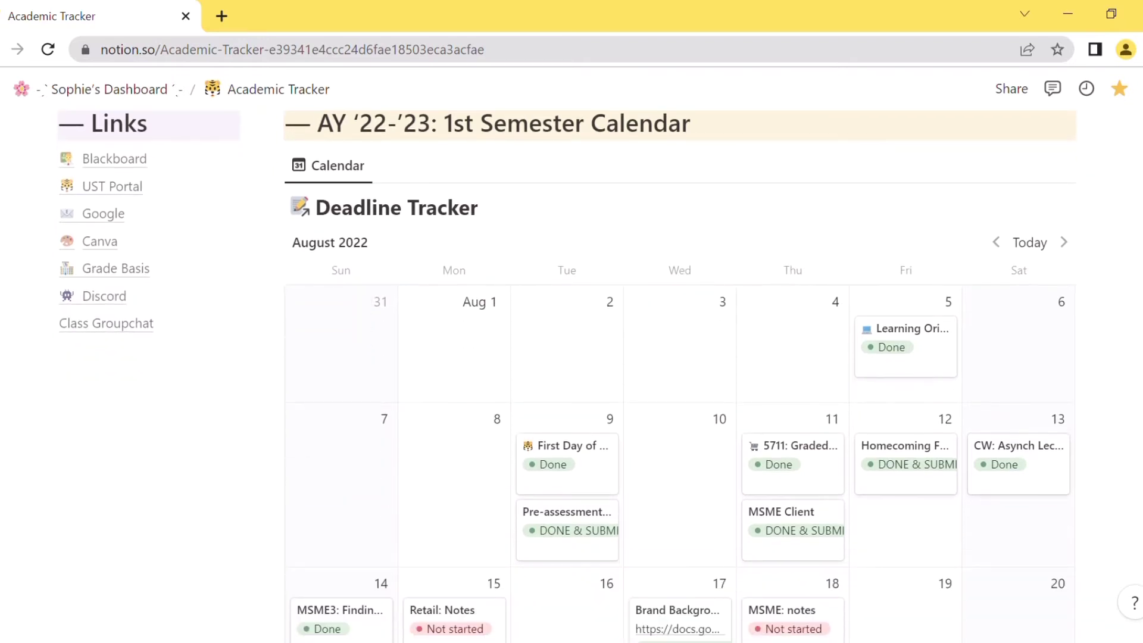
{"action": "scroll", "coordinate": [567, 375], "scroll_direction": "down", "scroll_amount": 2}
{"action": "scroll", "coordinate": [684, 490], "scroll_direction": "up", "scroll_amount": 2}
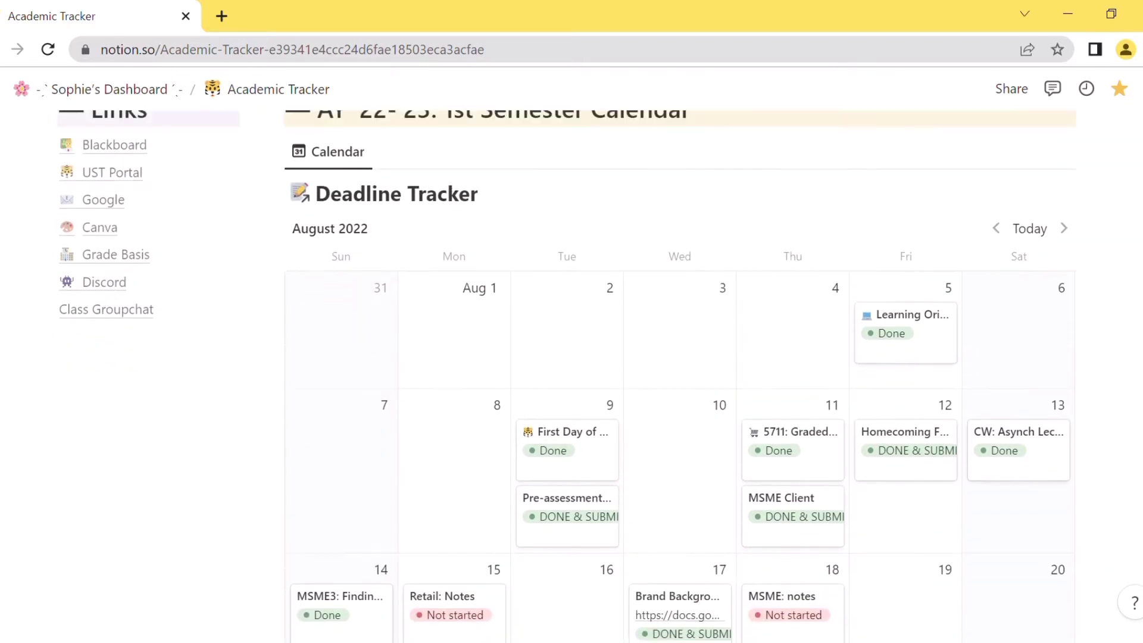
{"action": "scroll", "coordinate": [684, 417], "scroll_direction": "down", "scroll_amount": 15}
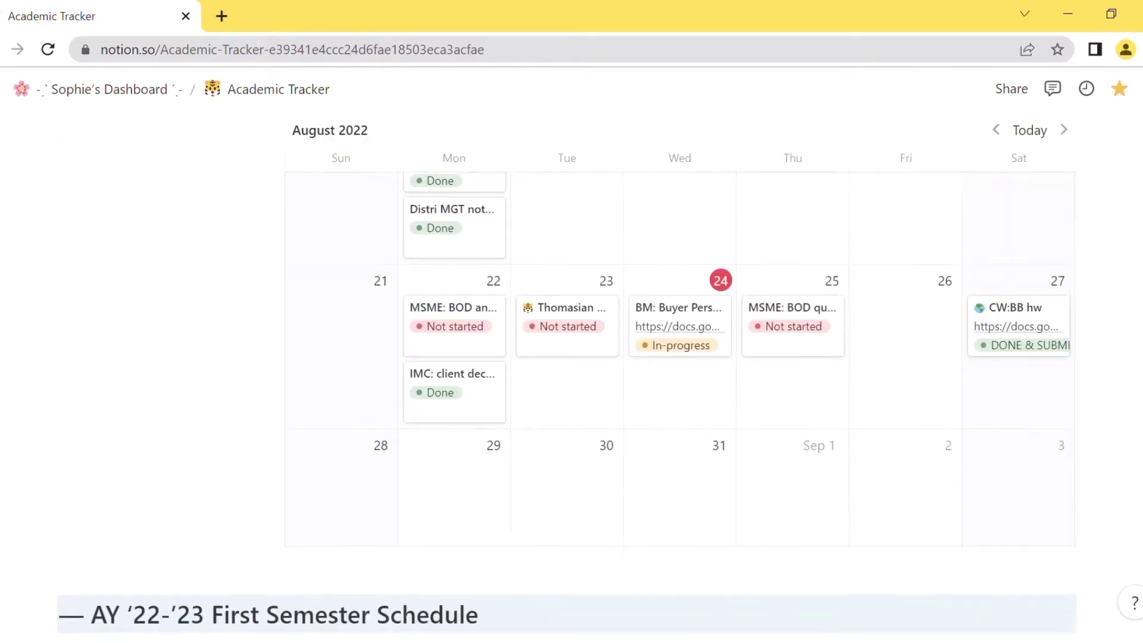
{"action": "scroll", "coordinate": [684, 417], "scroll_direction": "up", "scroll_amount": 10}
{"action": "scroll", "coordinate": [684, 417], "scroll_direction": "up", "scroll_amount": 5}
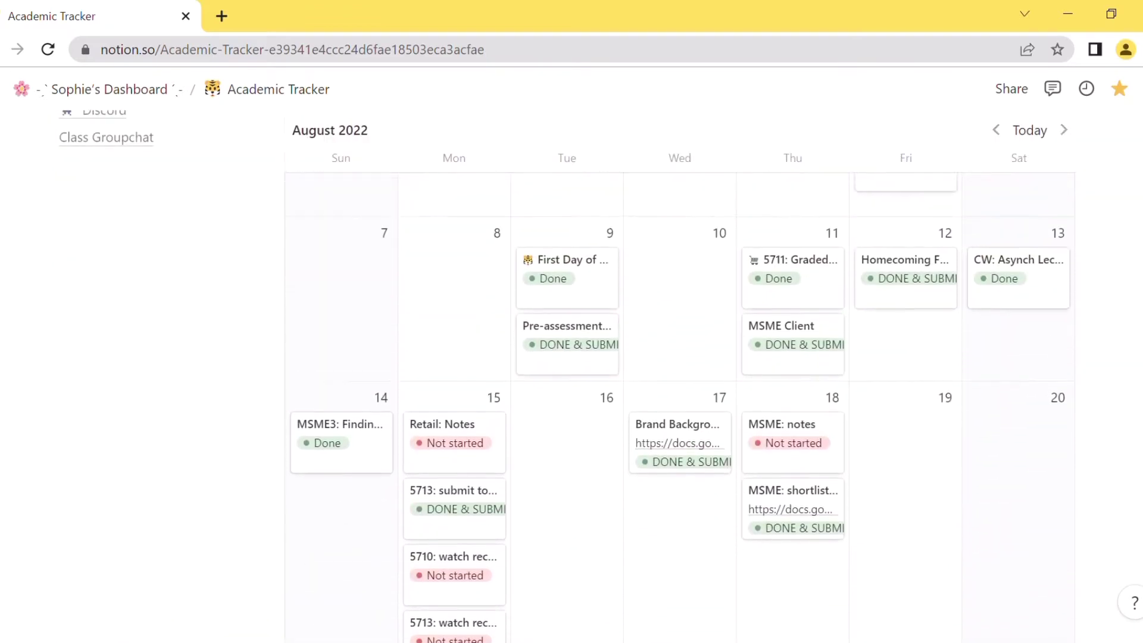
- Add a new entry on August 19, 2022 in the Deadline Tracker calendar and title it "NOTION TOUR FILM"
{"action": "scroll", "coordinate": [684, 417], "scroll_direction": "down", "scroll_amount": 2}
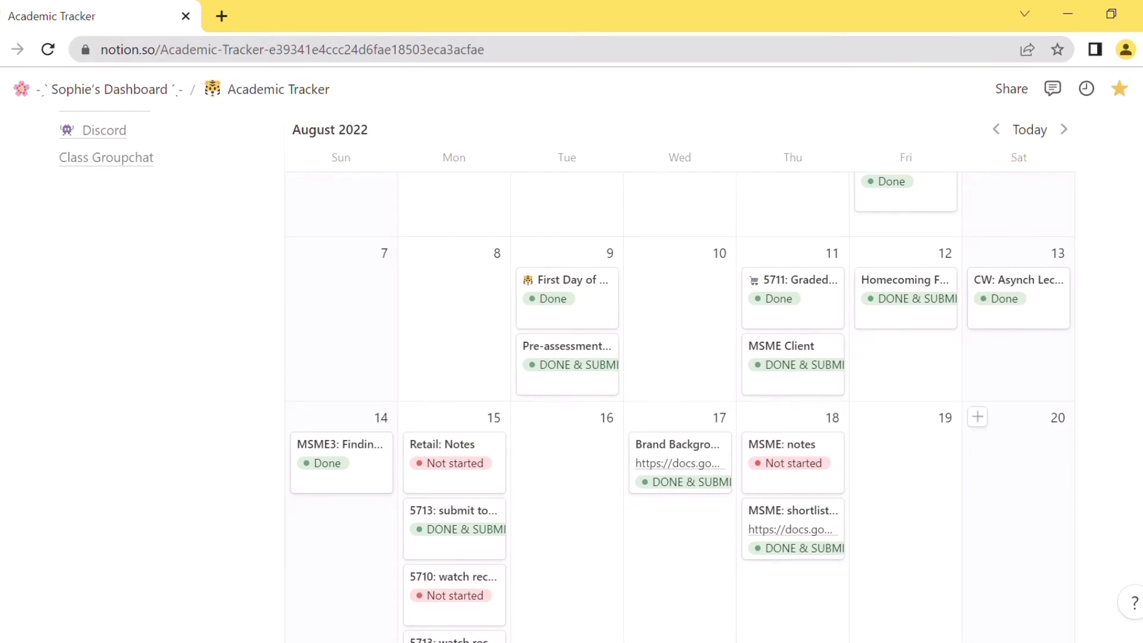
{"action": "scroll", "coordinate": [982, 417], "scroll_direction": "down", "scroll_amount": 1}
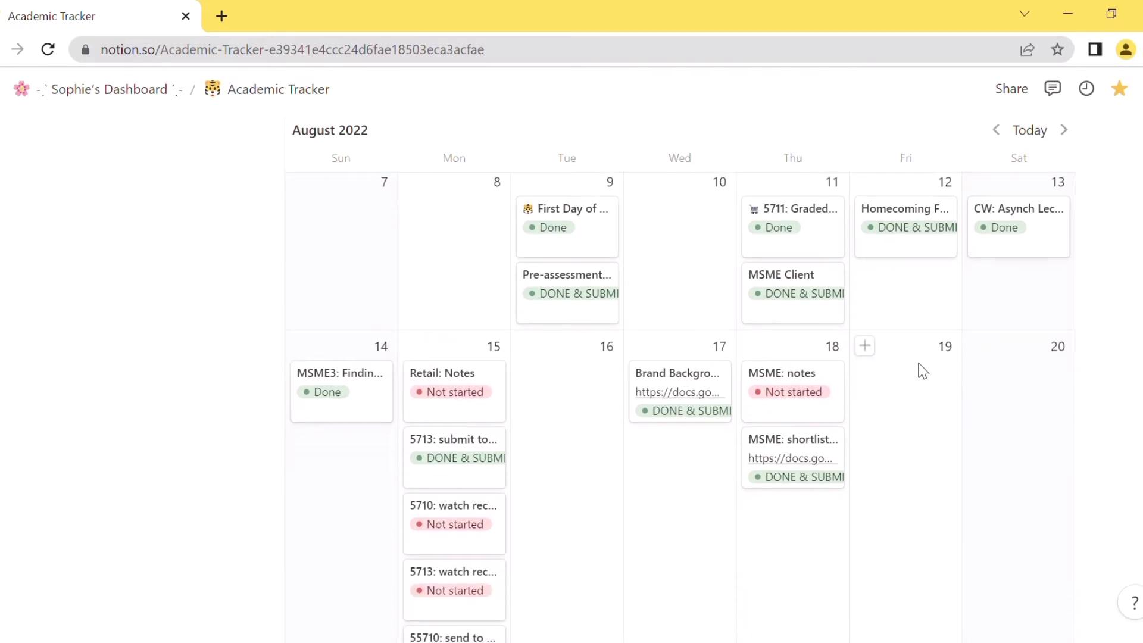
{"action": "left_click", "coordinate": [865, 346]}
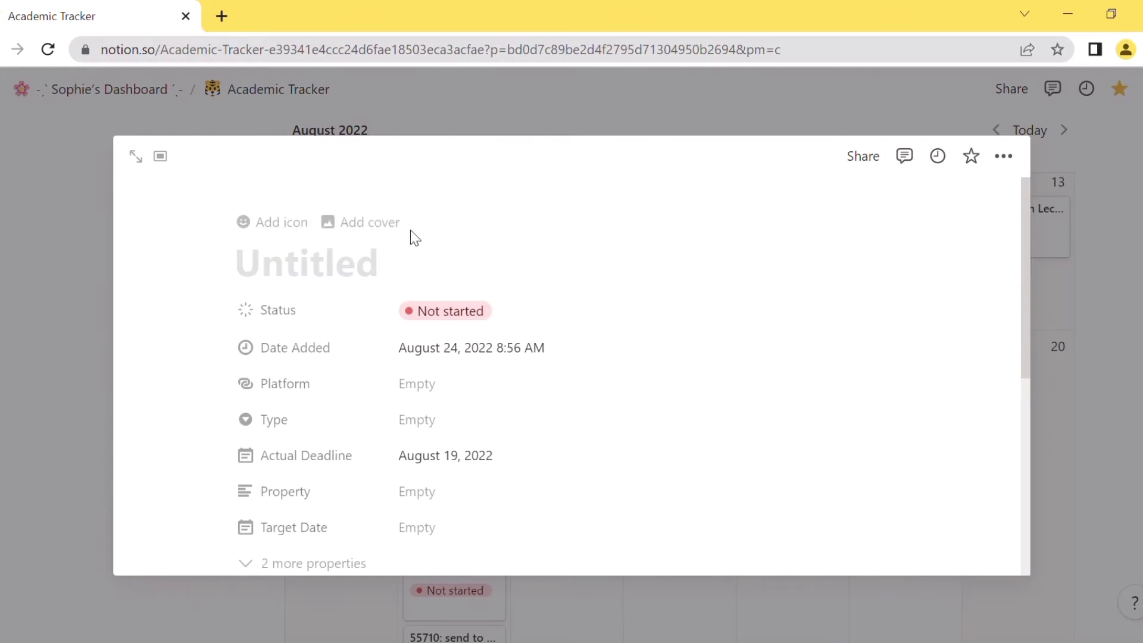
{"action": "left_click", "coordinate": [370, 264]}
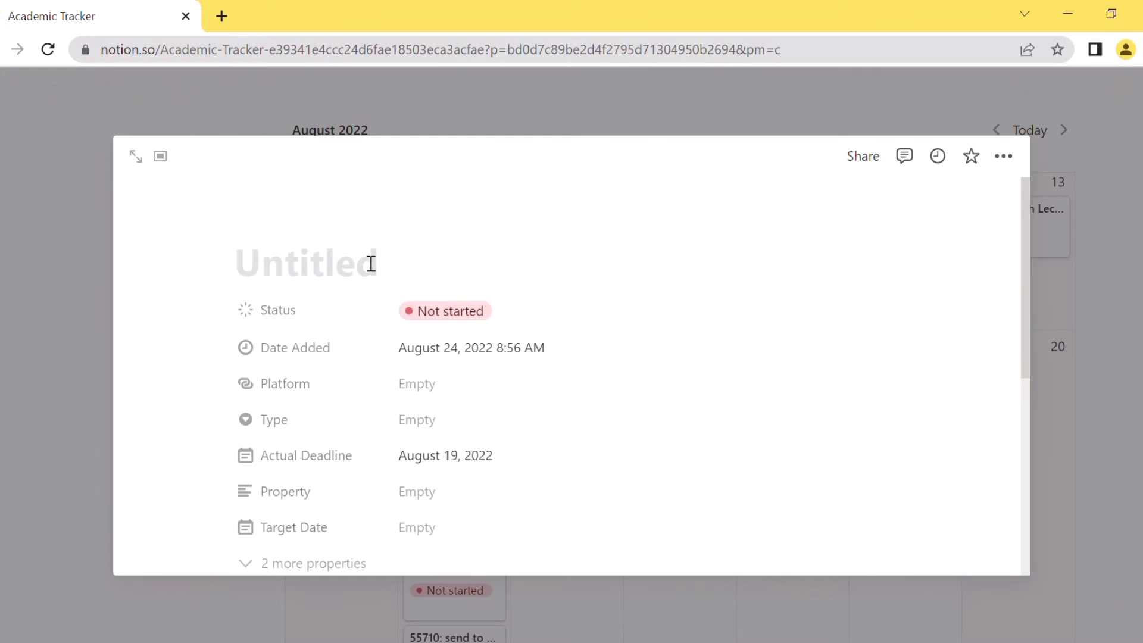
{"action": "type", "text": "NOTION FI"}
{"action": "key", "text": "BackSpace"}
{"action": "key", "text": "BackSpace"}
{"action": "type", "text": "TOR FI"}
{"action": "key", "text": "Left"}
{"action": "key", "text": "Left"}
{"action": "key", "text": "Left"}
{"action": "key", "text": "Left"}
{"action": "type", "text": "U"}
{"action": "key", "text": "End"}
{"action": "type", "text": "LM"}
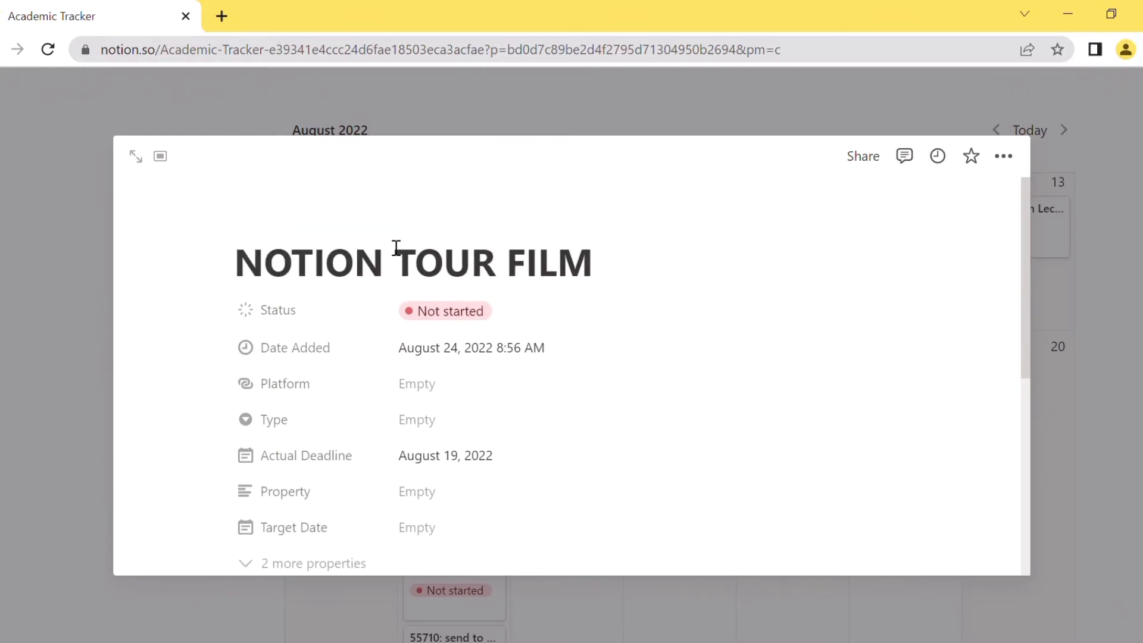
- Close the NOTION TOUR FILM entry and check its row in the Deadline Tracker table under Task Tracker
{"action": "key", "text": "Escape"}
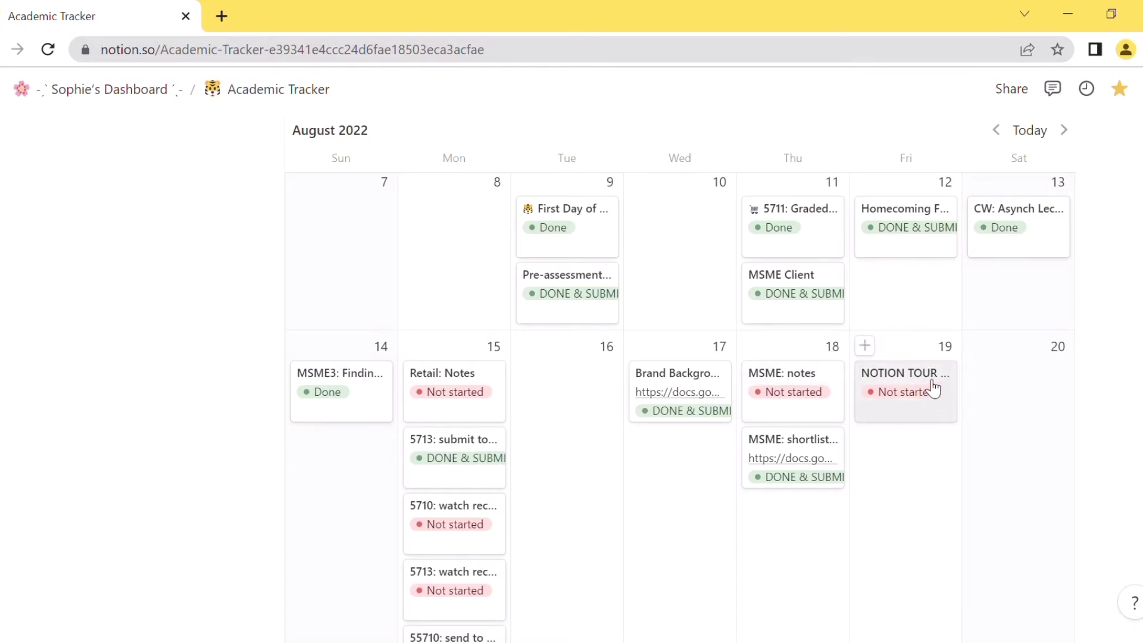
{"action": "scroll", "coordinate": [262, 217], "scroll_direction": "down", "scroll_amount": 15}
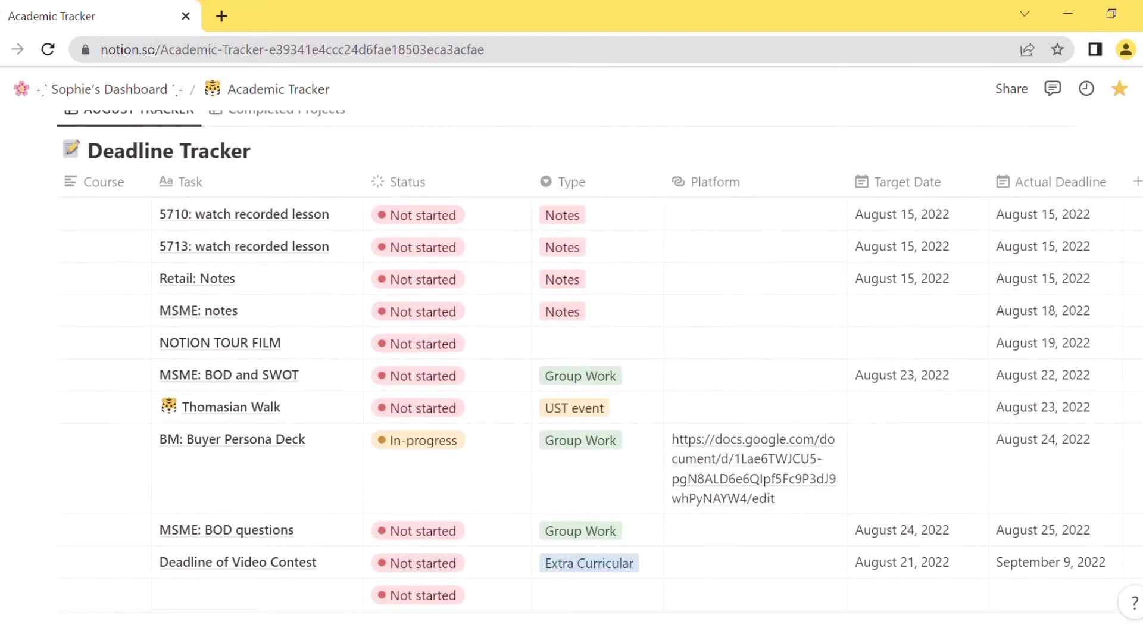
{"action": "scroll", "coordinate": [1130, 359], "scroll_direction": "down", "scroll_amount": 10}
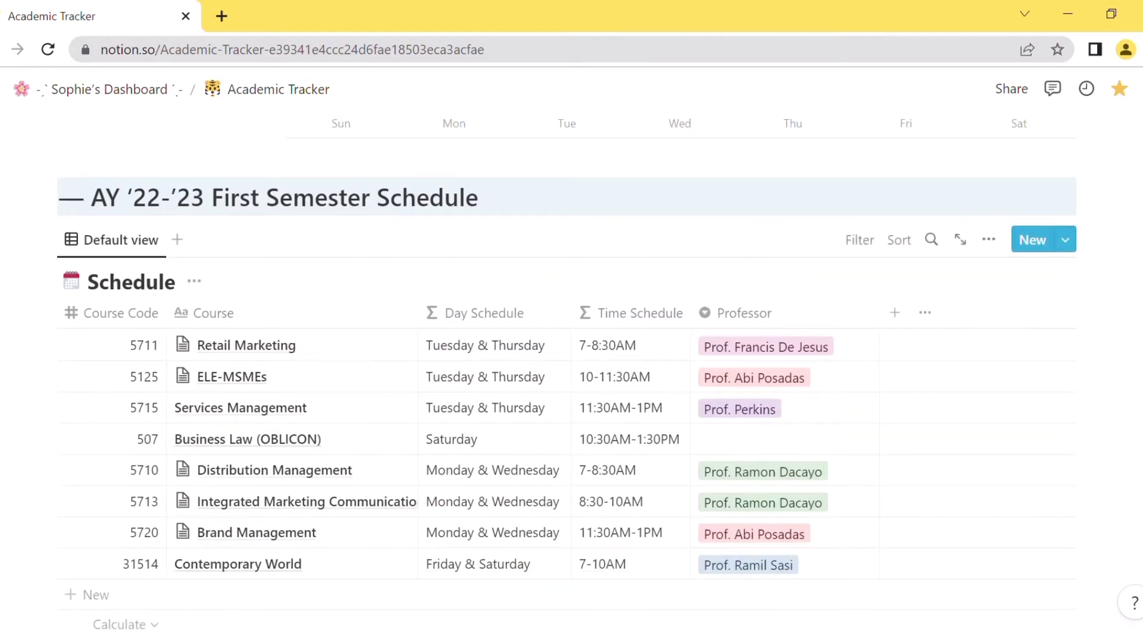
- Review the first-semester Schedule table, briefly opening the Brand Management course page and closing it again
{"action": "scroll", "coordinate": [567, 357], "scroll_direction": "down", "scroll_amount": 2}
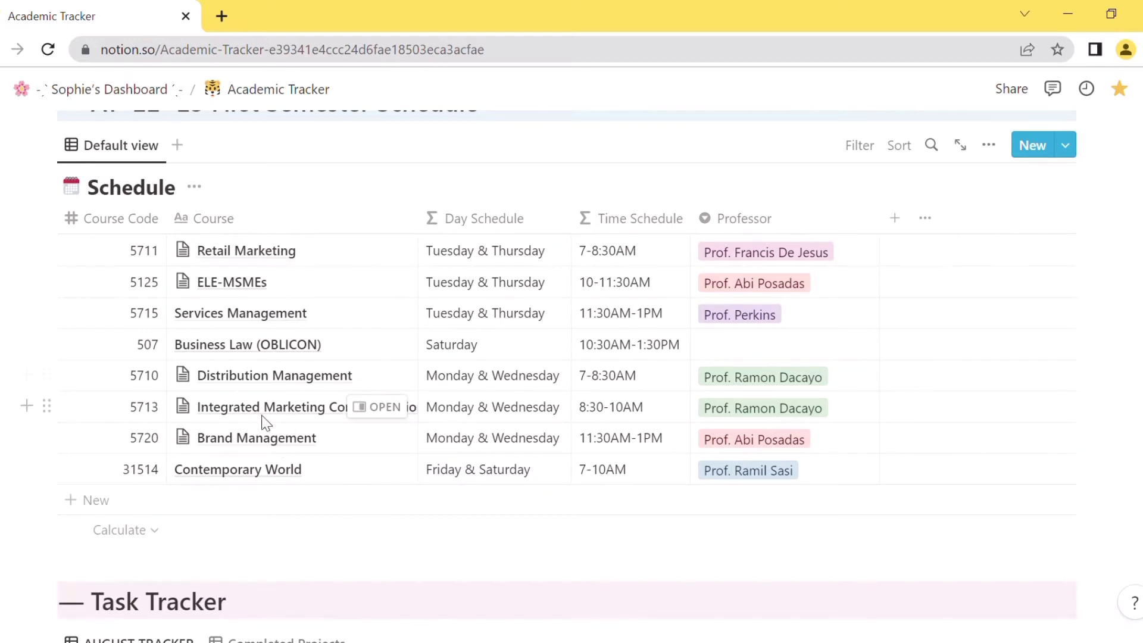
{"action": "left_click", "coordinate": [377, 438]}
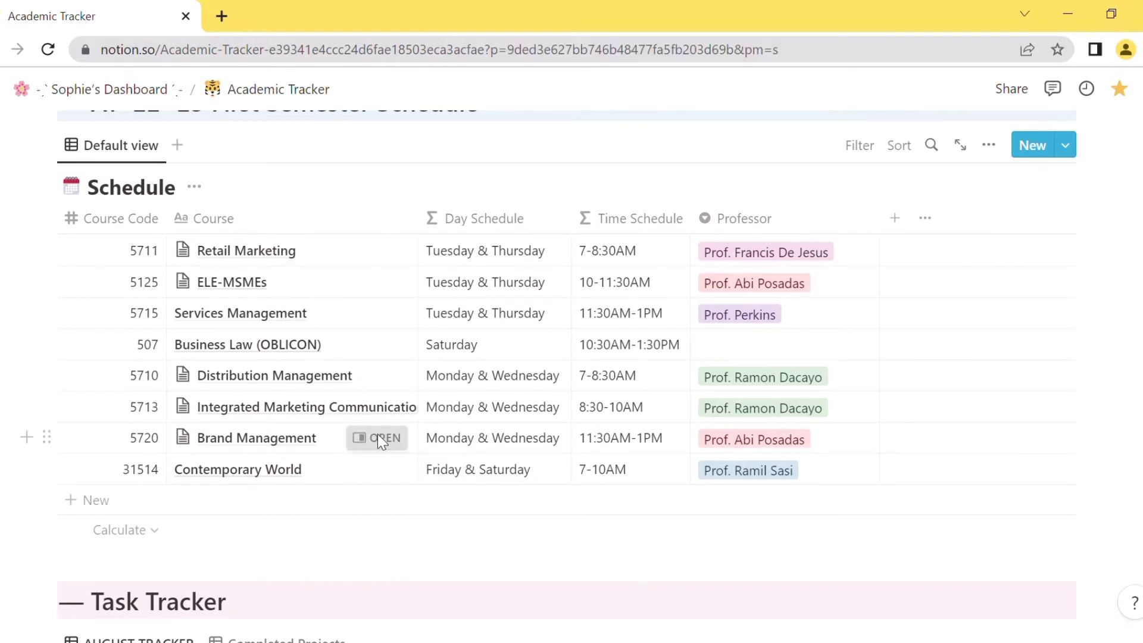
{"action": "left_click", "coordinate": [804, 539]}
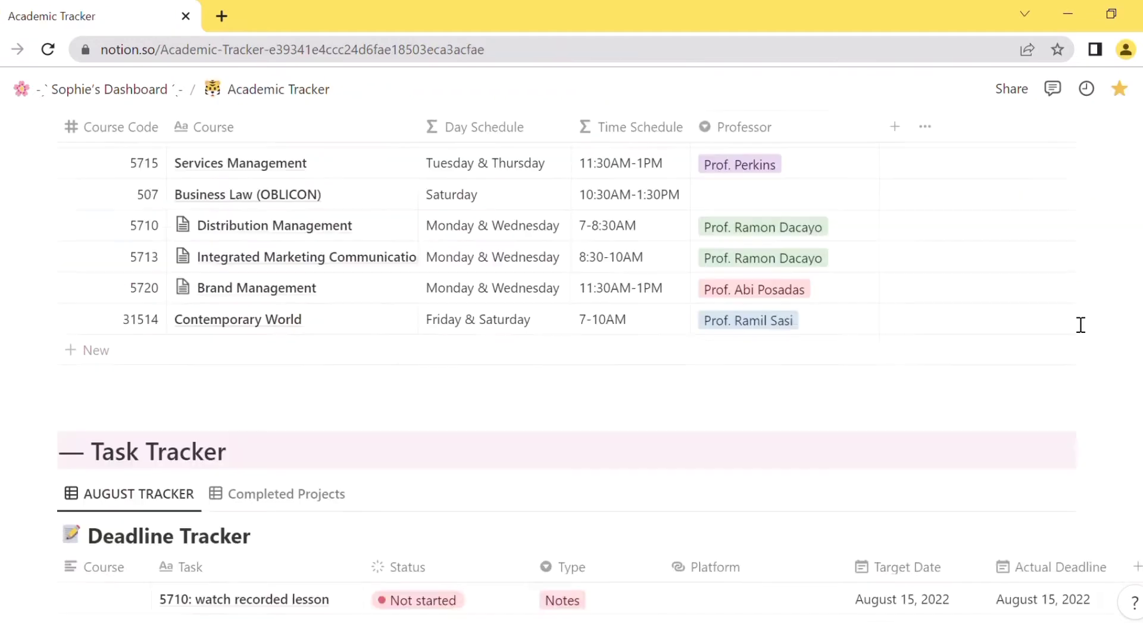
- Look through the tasks, statuses and deadlines in the August Tracker view of the Deadline Tracker table
{"action": "scroll", "coordinate": [1081, 325], "scroll_direction": "up", "scroll_amount": 1}
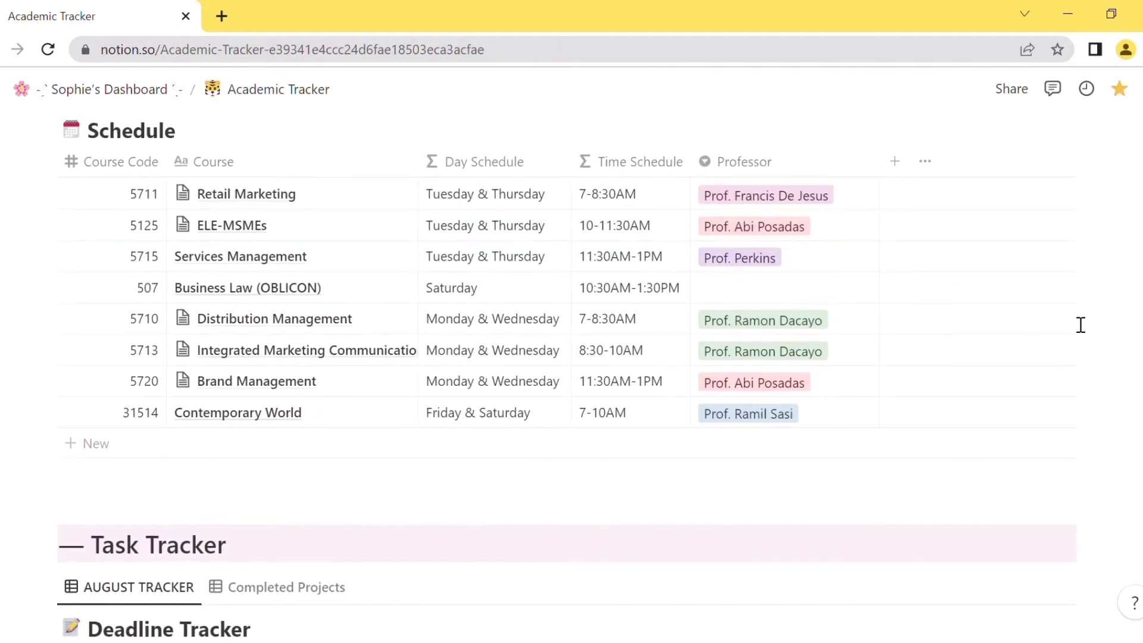
{"action": "scroll", "coordinate": [1081, 325], "scroll_direction": "down", "scroll_amount": 4}
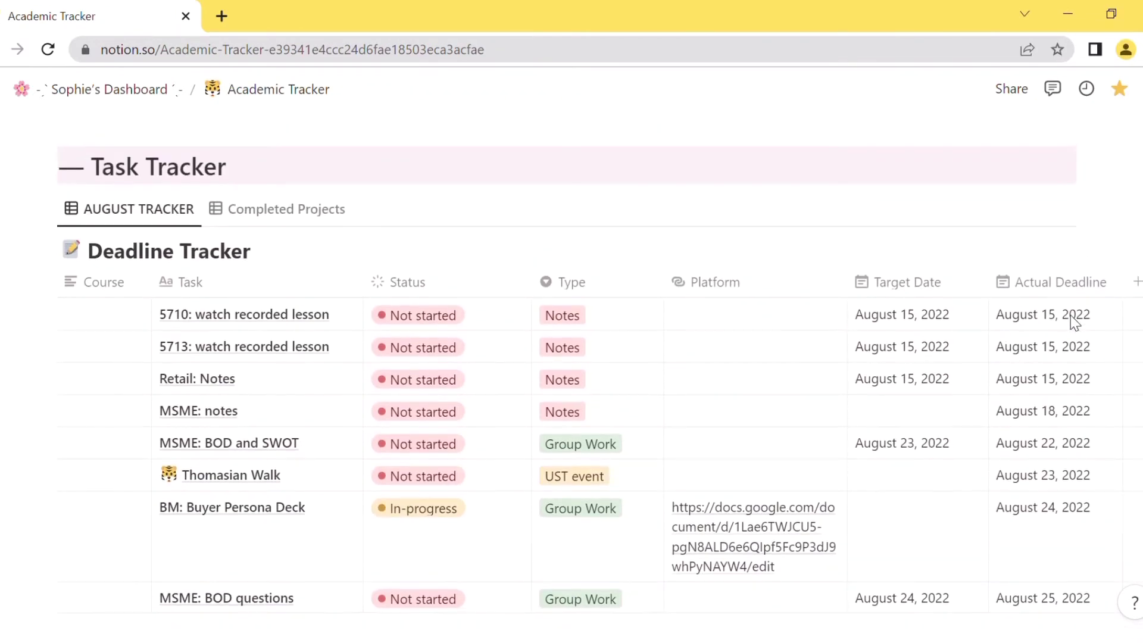
{"action": "scroll", "coordinate": [1072, 321], "scroll_direction": "down", "scroll_amount": 2}
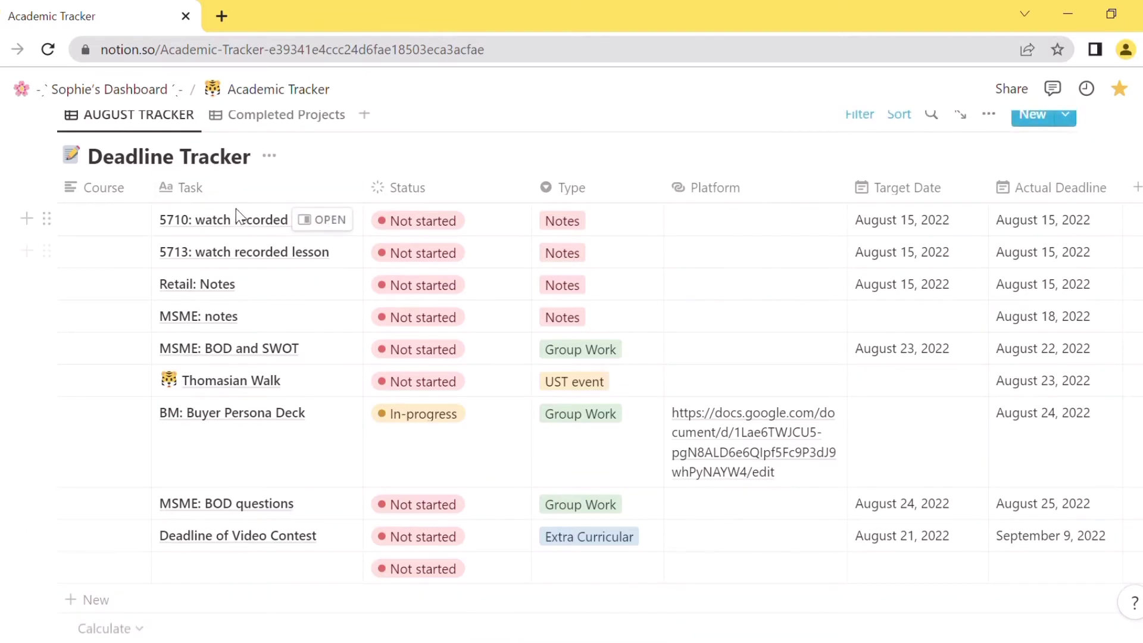
{"action": "scroll", "coordinate": [229, 498], "scroll_direction": "up", "scroll_amount": 10}
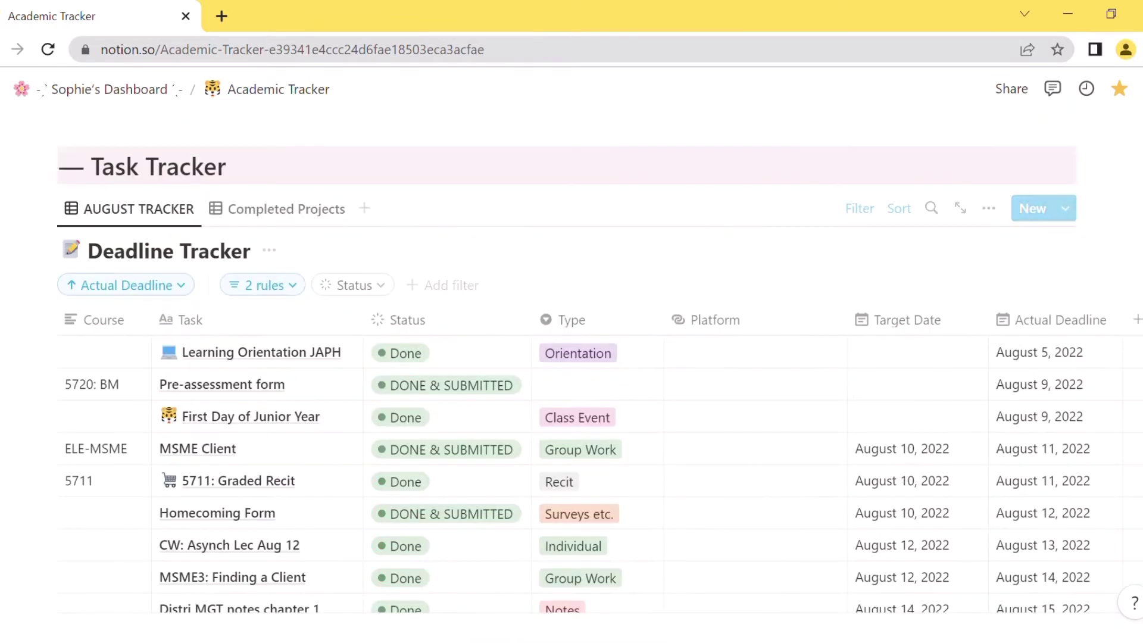
{"action": "scroll", "coordinate": [322, 417], "scroll_direction": "down", "scroll_amount": 2}
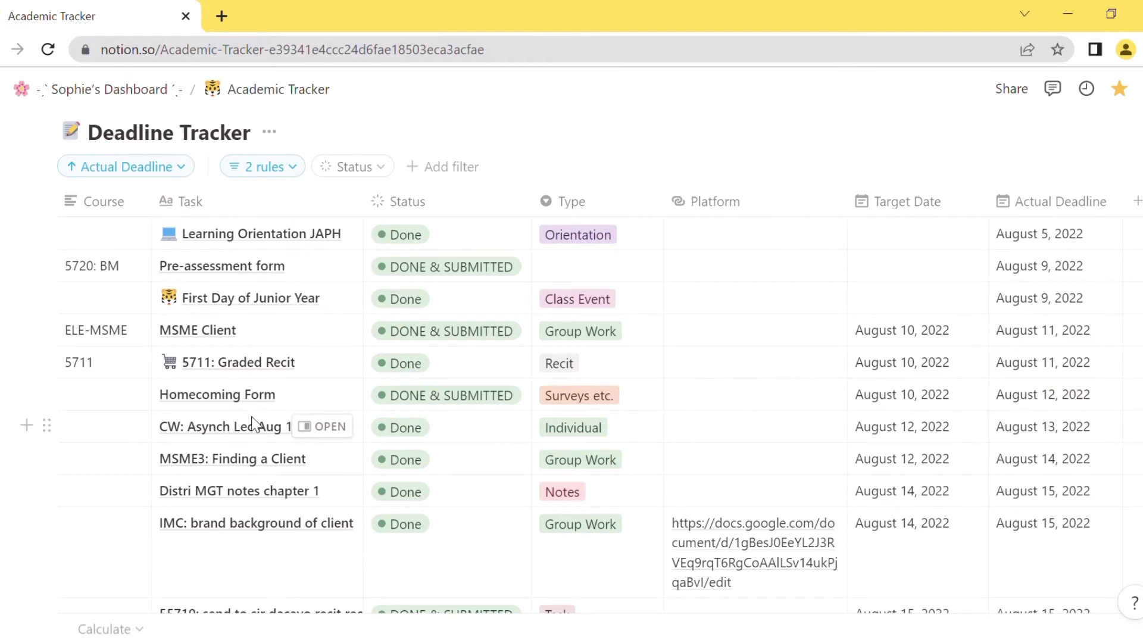
- Review the available Status and Type options for the Learning Orientation JAPH task, keeping Done and Orientation selected
{"action": "left_click", "coordinate": [429, 202]}
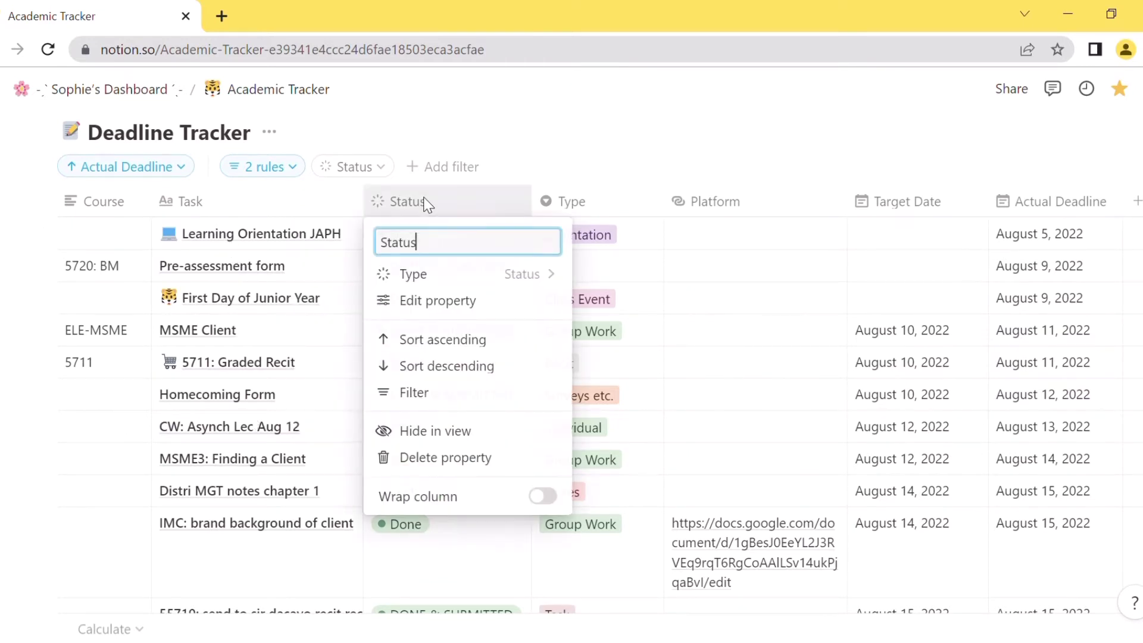
{"action": "left_click", "coordinate": [498, 191]}
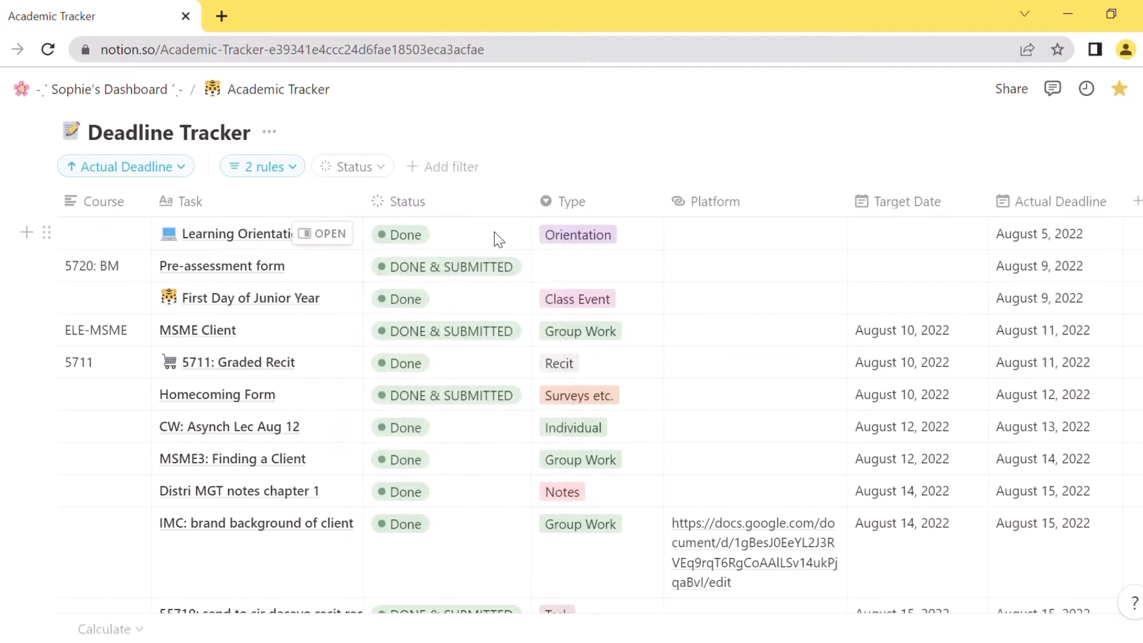
{"action": "left_click", "coordinate": [494, 231]}
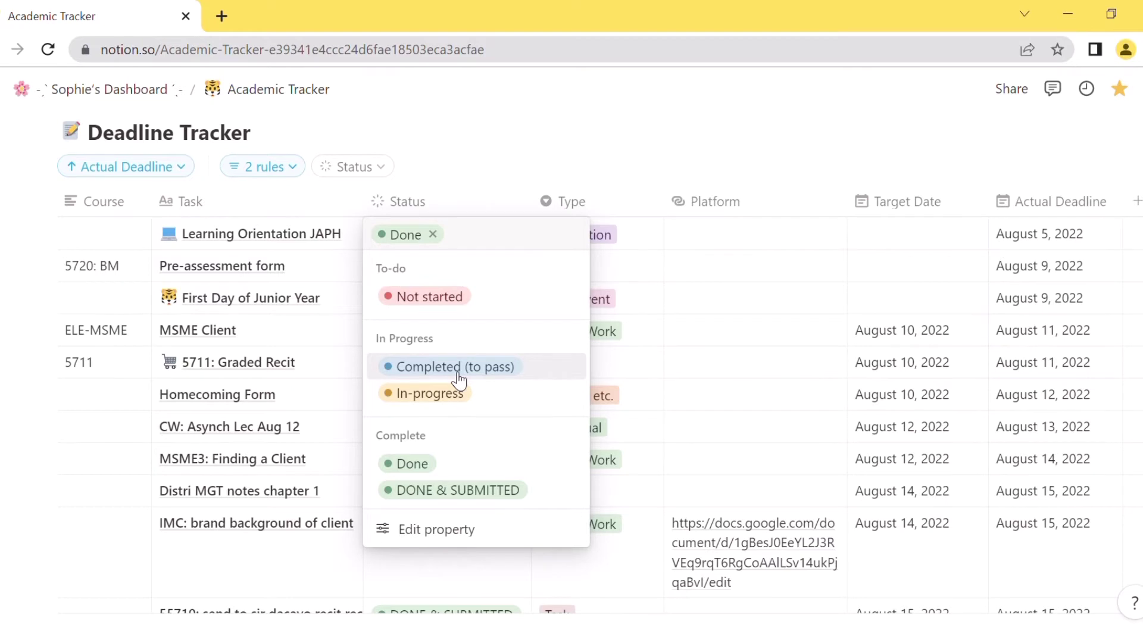
{"action": "left_click", "coordinate": [430, 473]}
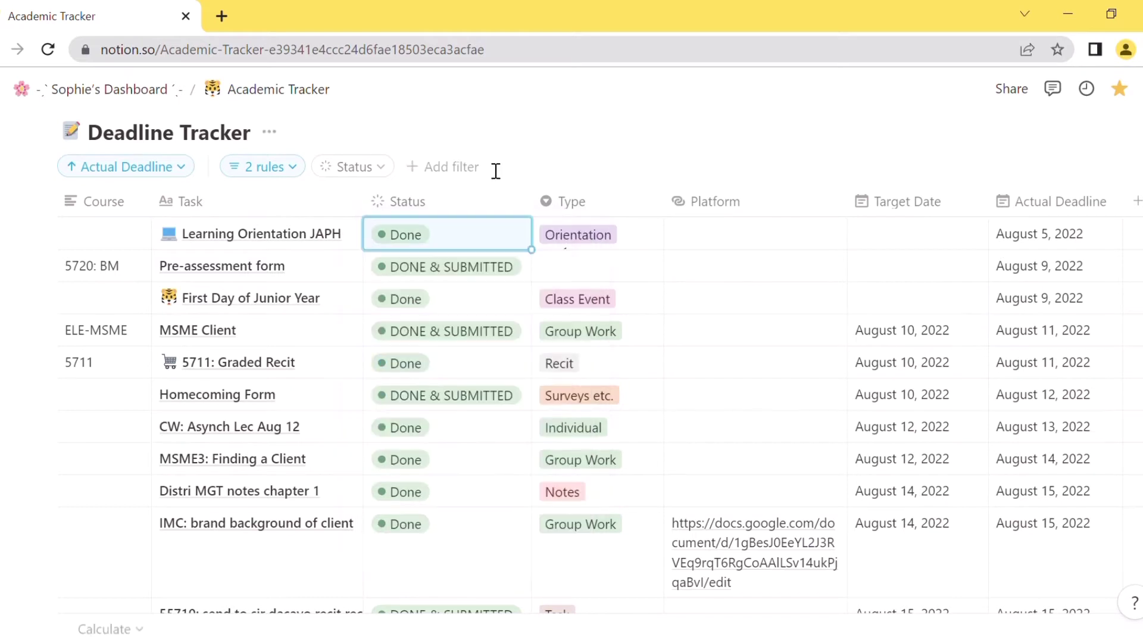
{"action": "left_click", "coordinate": [642, 244]}
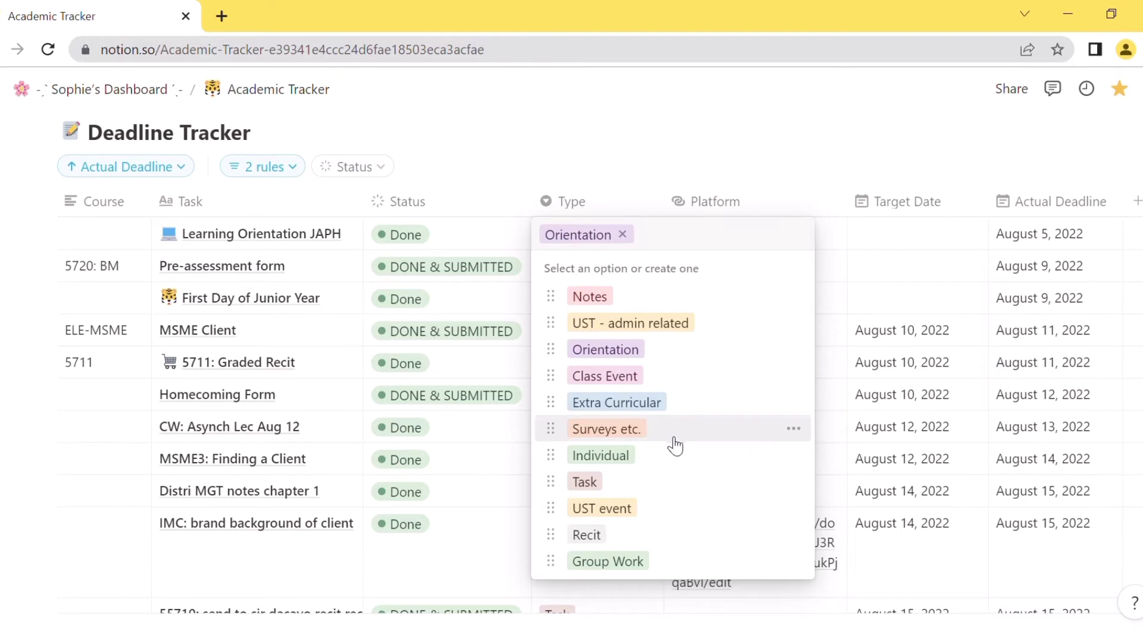
{"action": "key", "text": "Escape"}
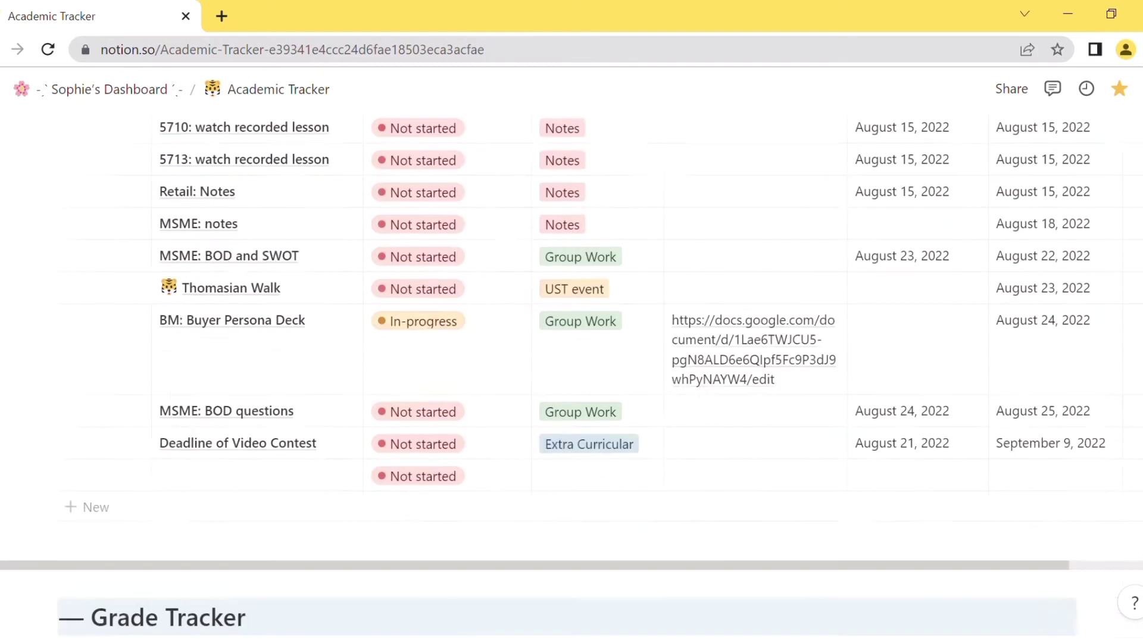
- Examine the courses, topics, assessment types and grade goals in the Grade Tracker table
{"action": "scroll", "coordinate": [1053, 545], "scroll_direction": "down", "scroll_amount": 3}
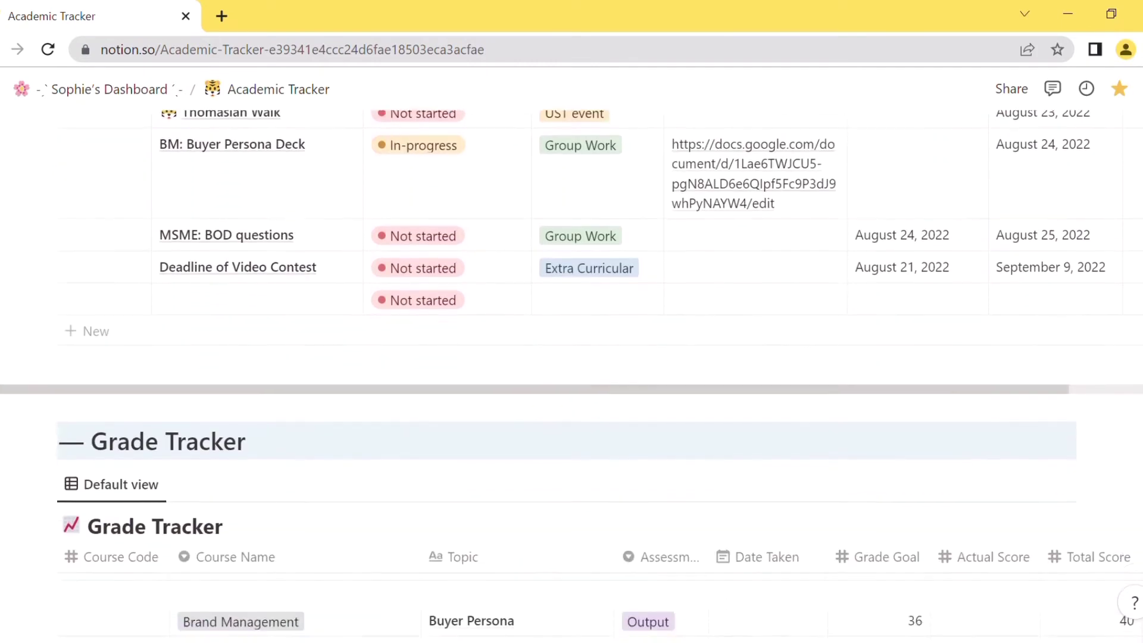
{"action": "scroll", "coordinate": [1052, 545], "scroll_direction": "up", "scroll_amount": 6}
{"action": "scroll", "coordinate": [571, 357], "scroll_direction": "down", "scroll_amount": 12}
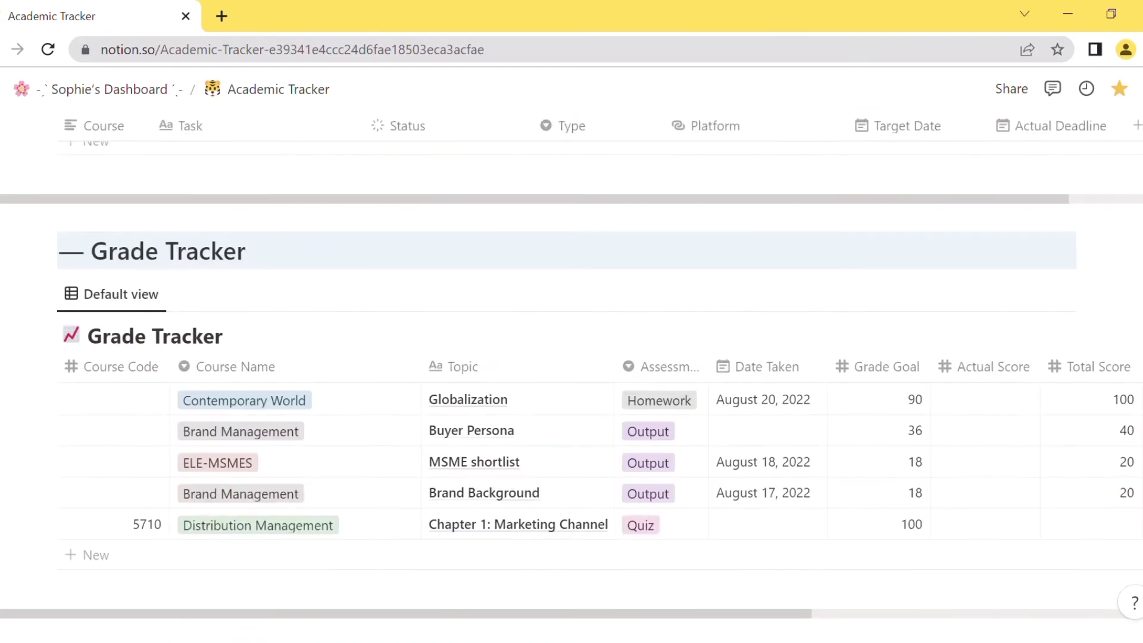
{"action": "scroll", "coordinate": [798, 568], "scroll_direction": "up", "scroll_amount": 1}
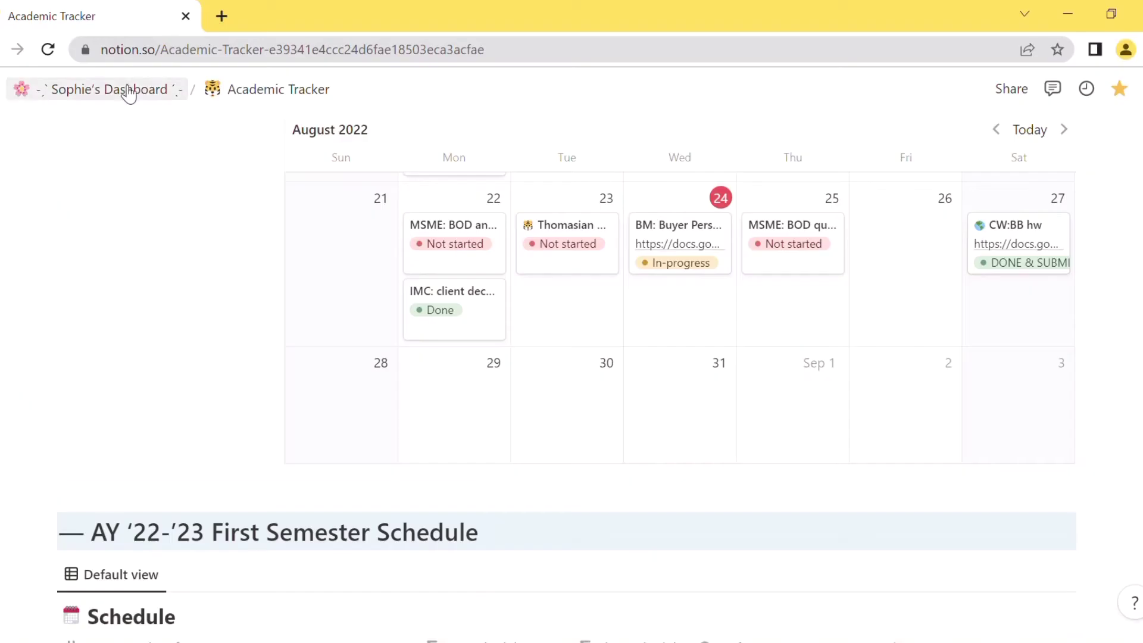
- Open the YT Content Planner page from the dashboard and view its Links, Other Ideas and Content Calendar sections
{"action": "left_click", "coordinate": [128, 89]}
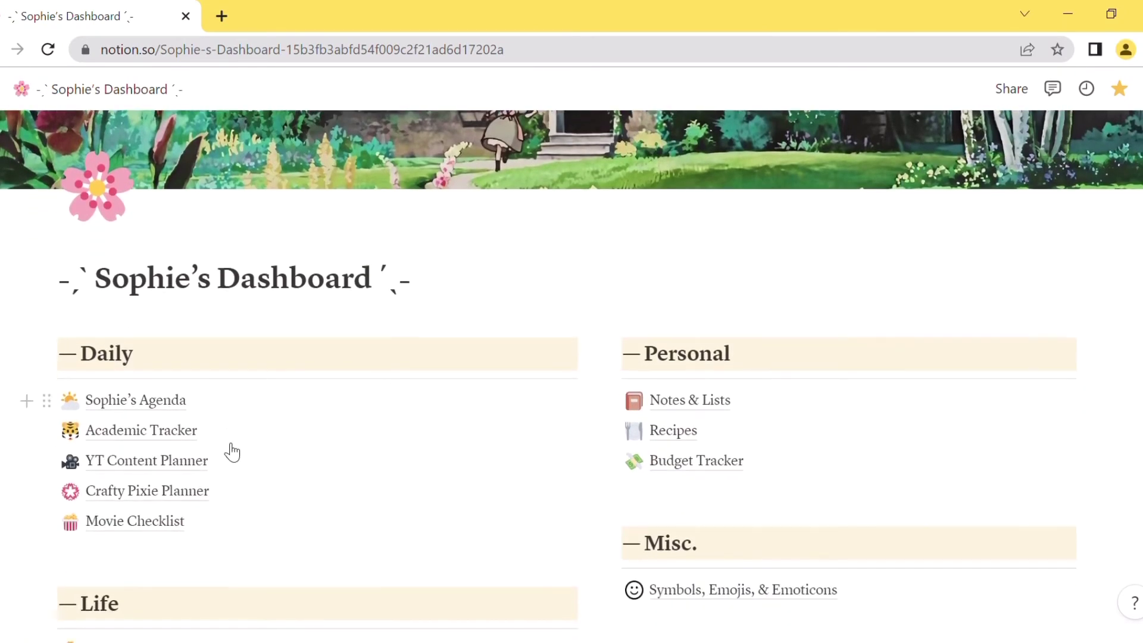
{"action": "left_click", "coordinate": [172, 463]}
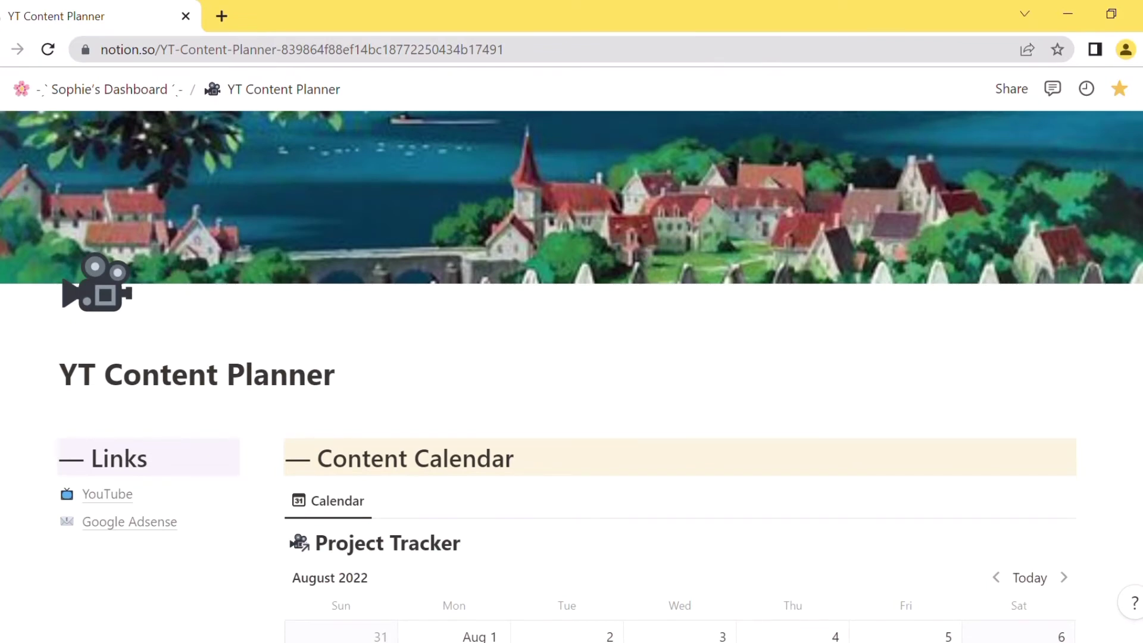
{"action": "scroll", "coordinate": [571, 363], "scroll_direction": "down", "scroll_amount": 3}
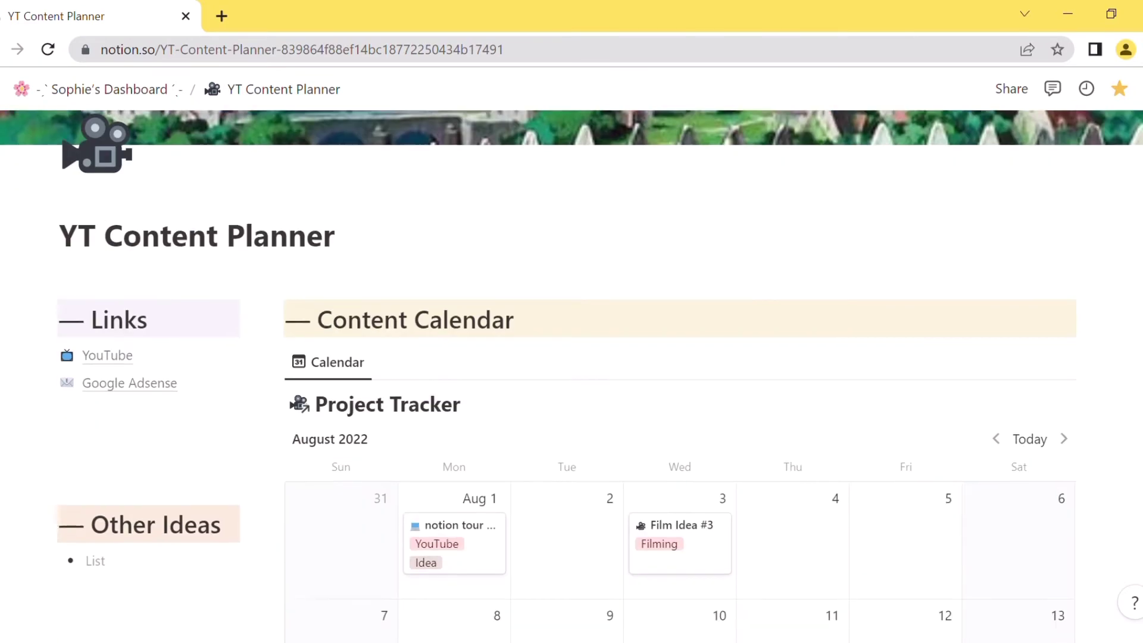
{"action": "scroll", "coordinate": [571, 375], "scroll_direction": "down", "scroll_amount": 3}
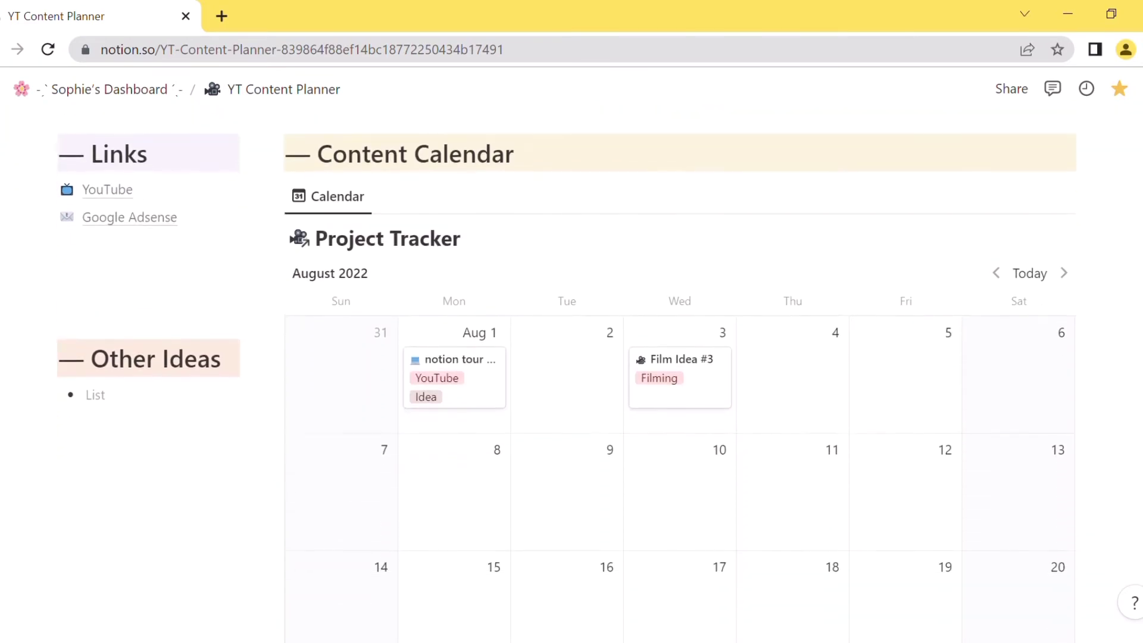
{"action": "scroll", "coordinate": [572, 375], "scroll_direction": "up", "scroll_amount": 5}
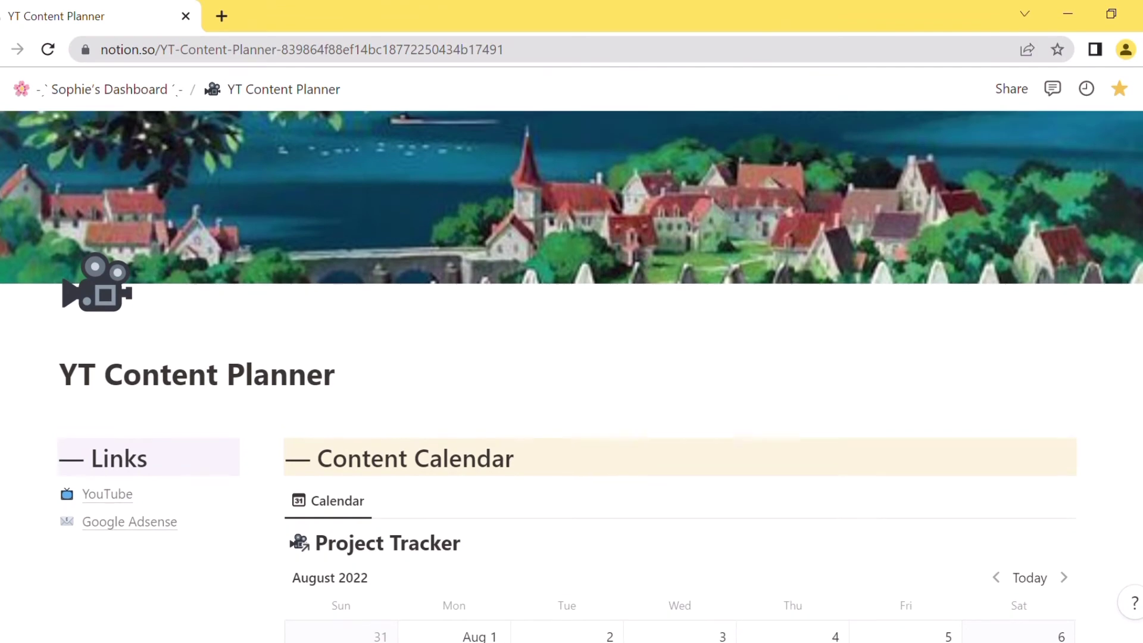
{"action": "scroll", "coordinate": [572, 375], "scroll_direction": "down", "scroll_amount": 4}
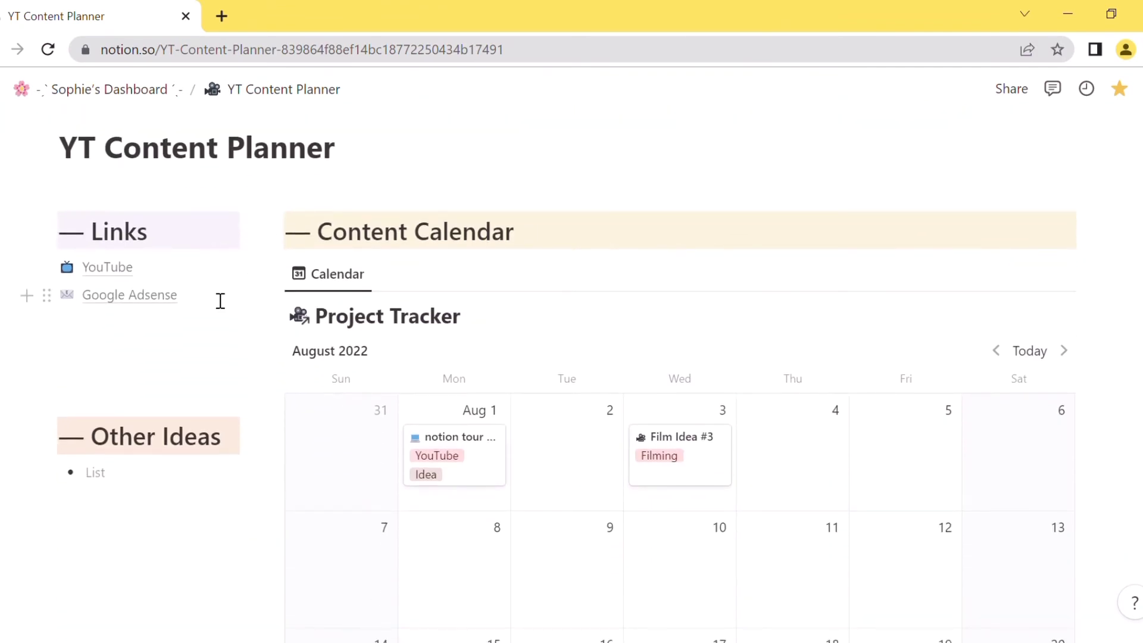
- Examine the Project Tracker and Non-copyright Music tables on the YT Content Planner page
{"action": "scroll", "coordinate": [571, 375], "scroll_direction": "down", "scroll_amount": 10}
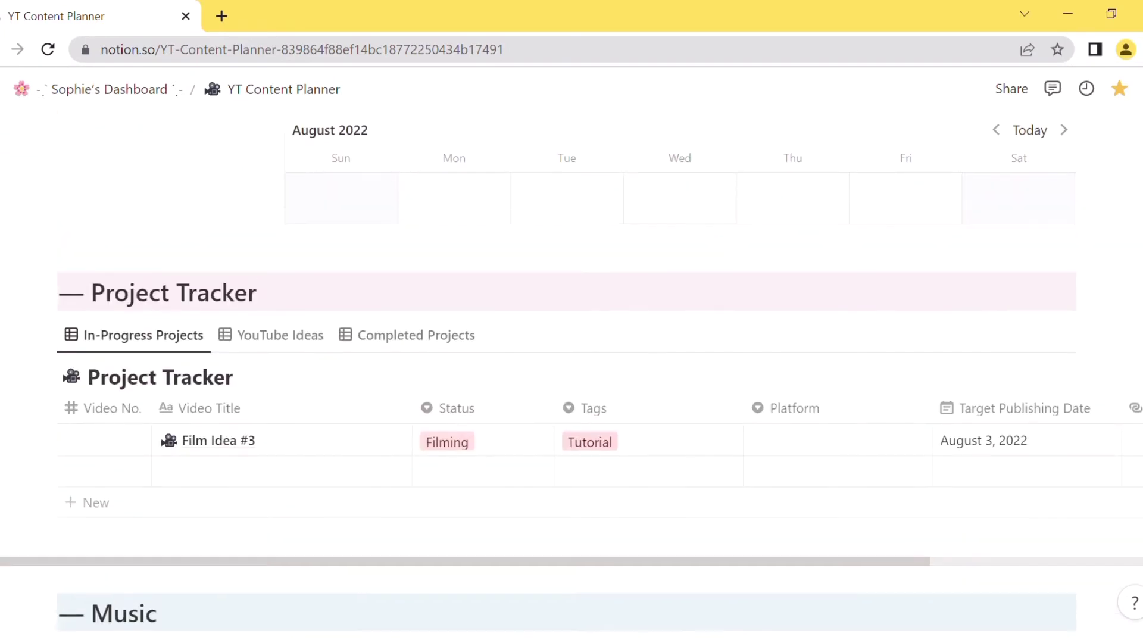
{"action": "scroll", "coordinate": [572, 357], "scroll_direction": "down", "scroll_amount": 3}
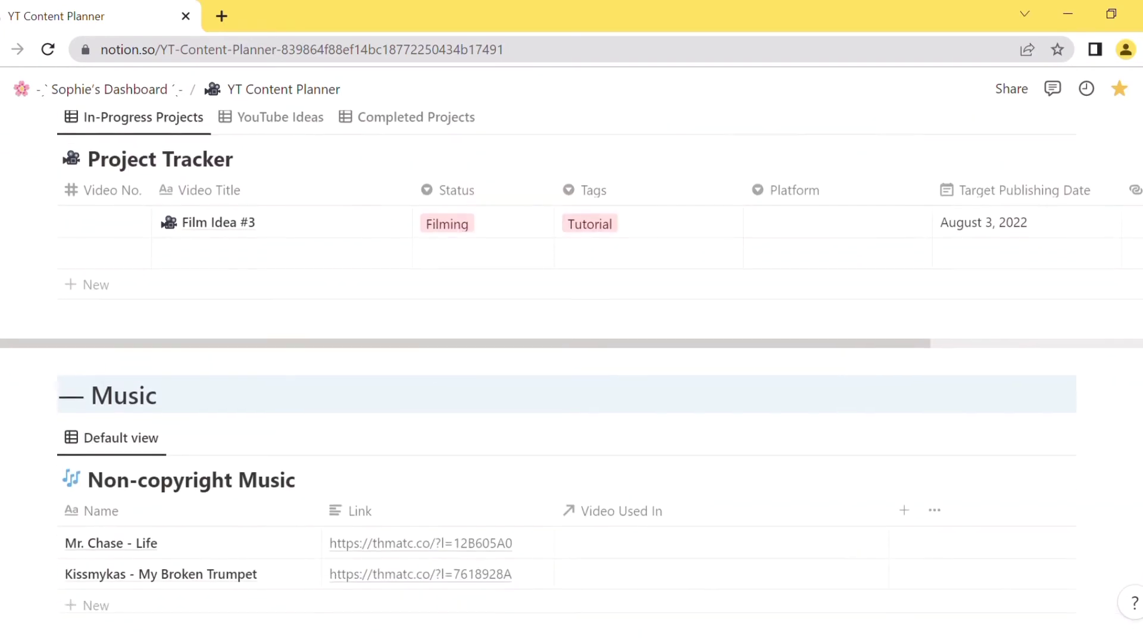
{"action": "scroll", "coordinate": [572, 357], "scroll_direction": "up", "scroll_amount": 2}
{"action": "scroll", "coordinate": [571, 357], "scroll_direction": "down", "scroll_amount": 3}
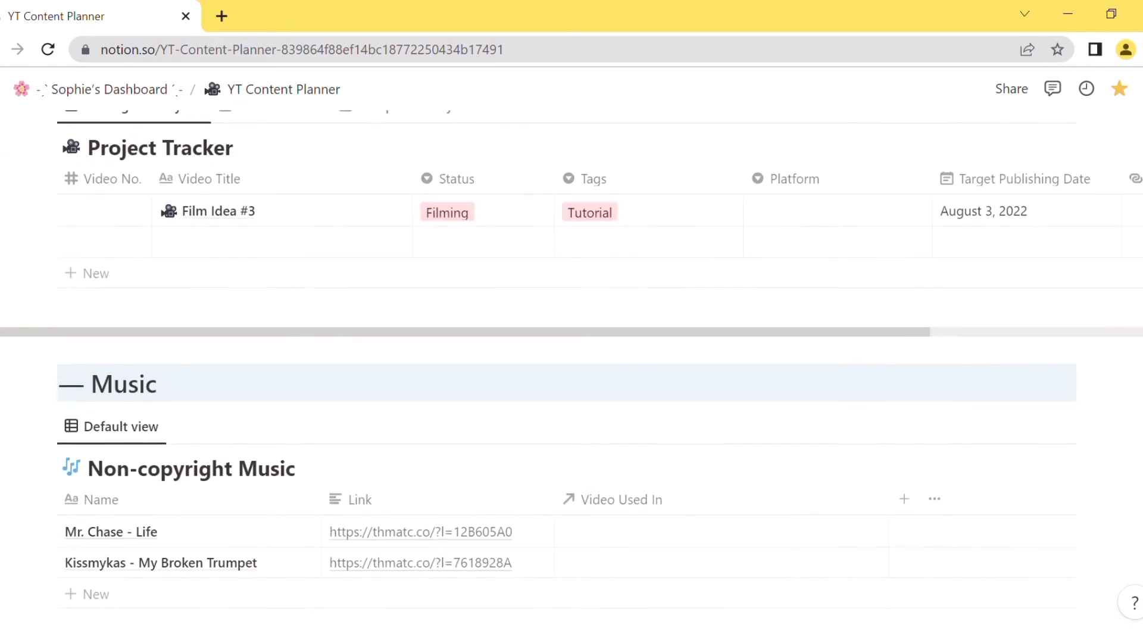
{"action": "scroll", "coordinate": [572, 357], "scroll_direction": "up", "scroll_amount": 2}
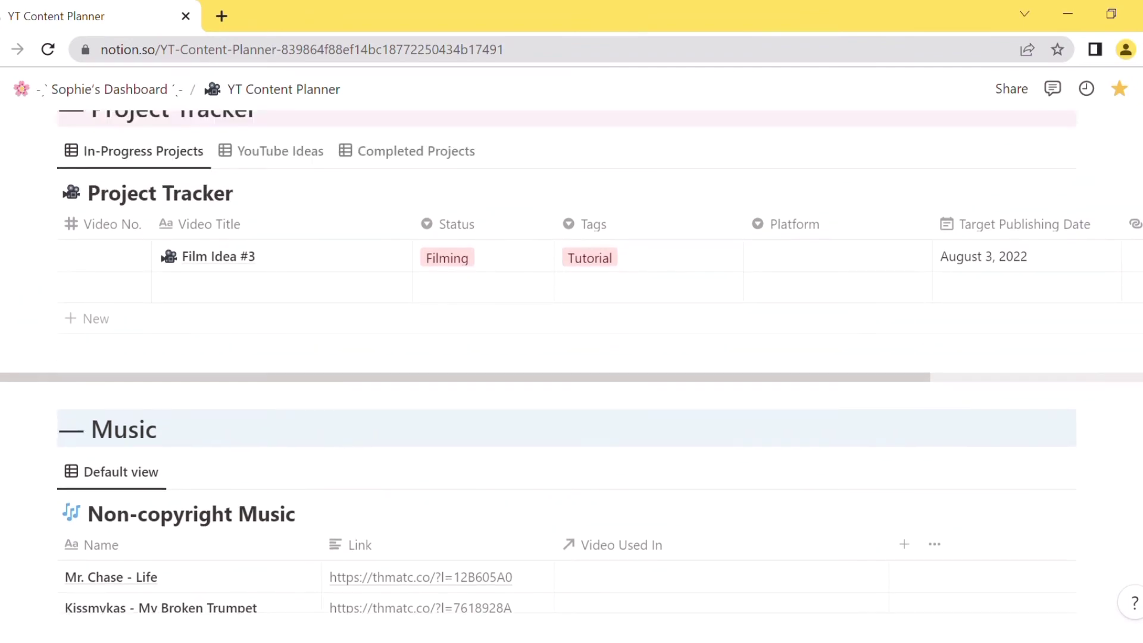
- Return to the dashboard and open the Crafty Pixie Planner page to view its Links and Business Calendar
{"action": "scroll", "coordinate": [573, 180], "scroll_direction": "up", "scroll_amount": 15}
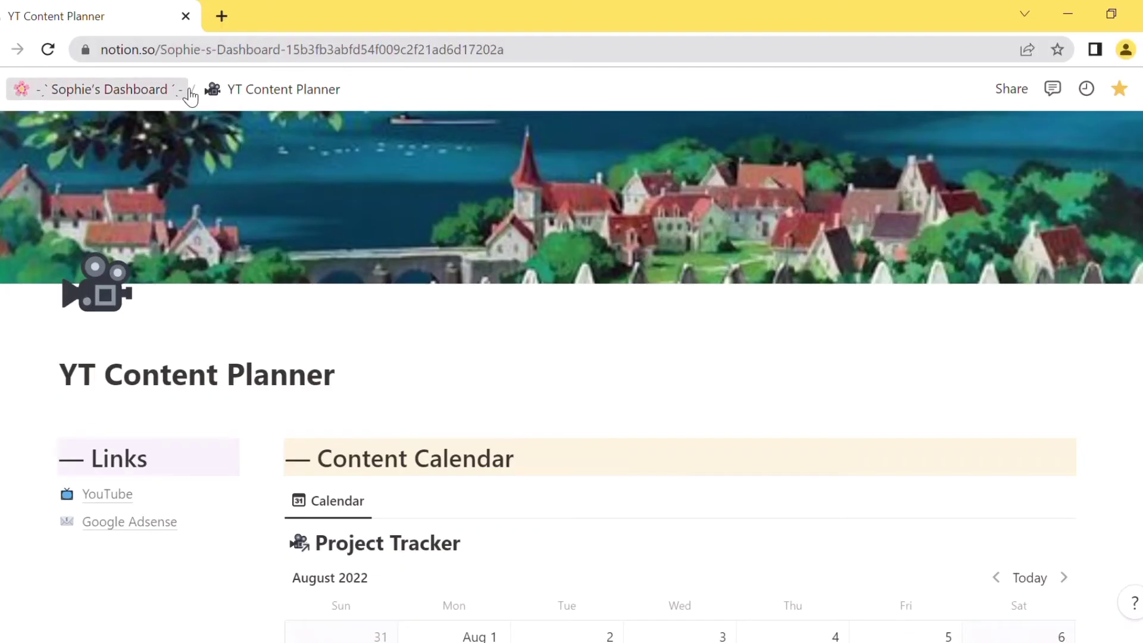
{"action": "left_click", "coordinate": [179, 91]}
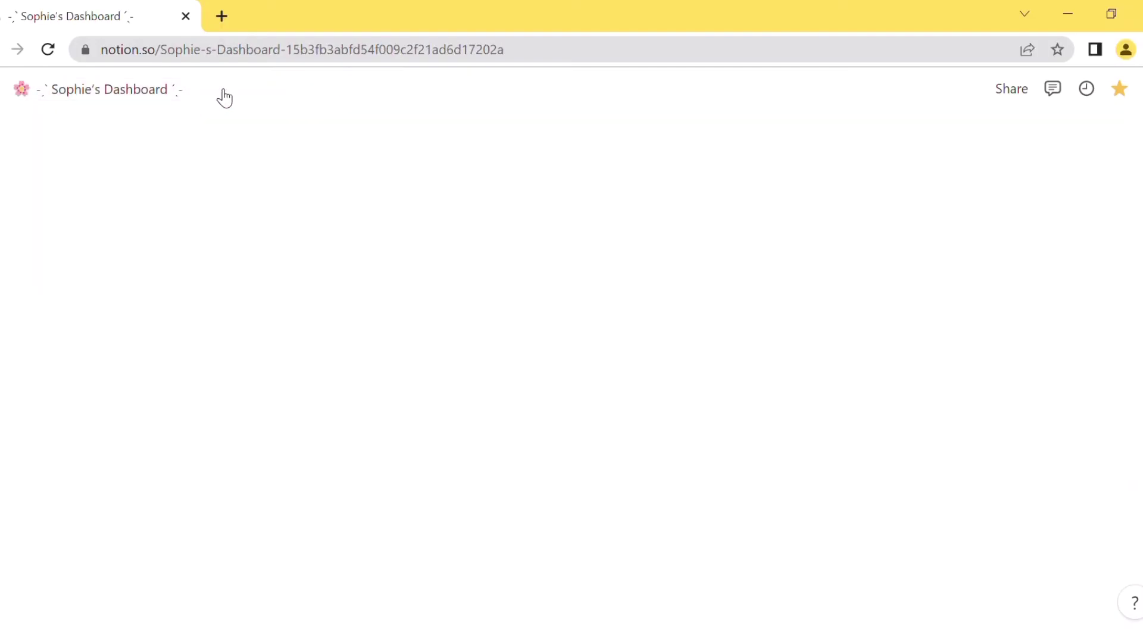
{"action": "scroll", "coordinate": [381, 396], "scroll_direction": "down", "scroll_amount": 3}
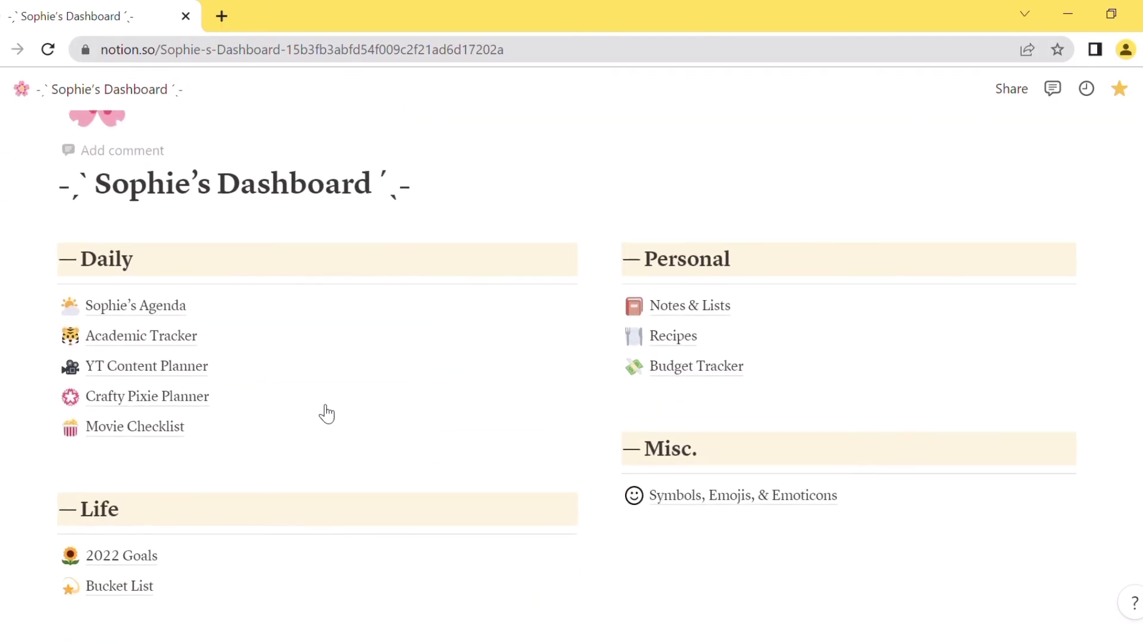
{"action": "left_click", "coordinate": [182, 398]}
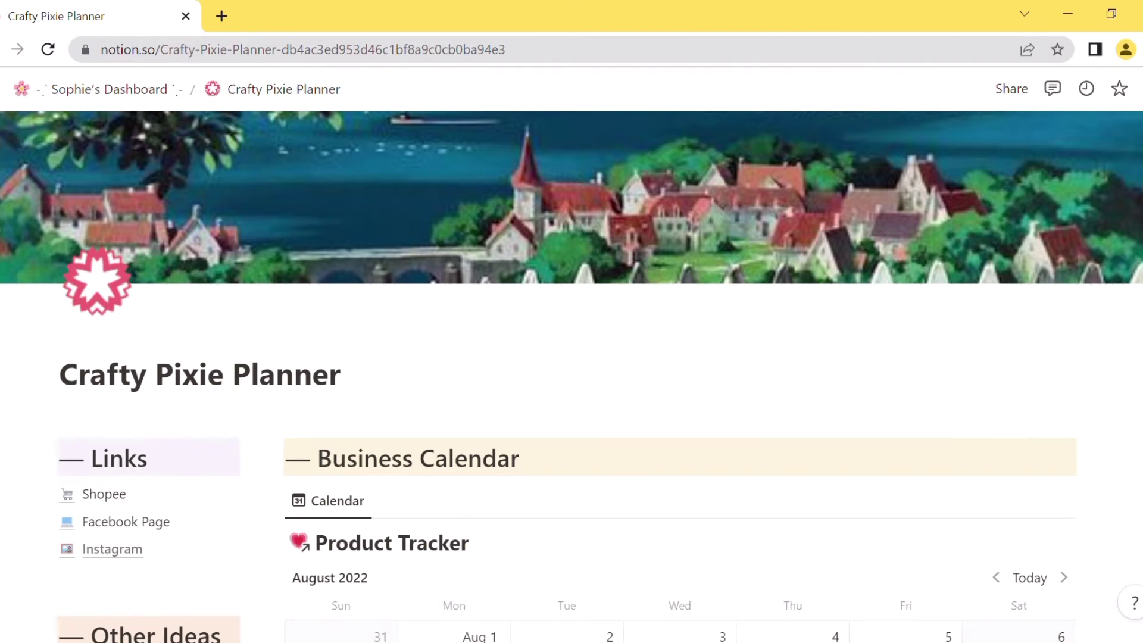
{"action": "scroll", "coordinate": [571, 357], "scroll_direction": "down", "scroll_amount": 3}
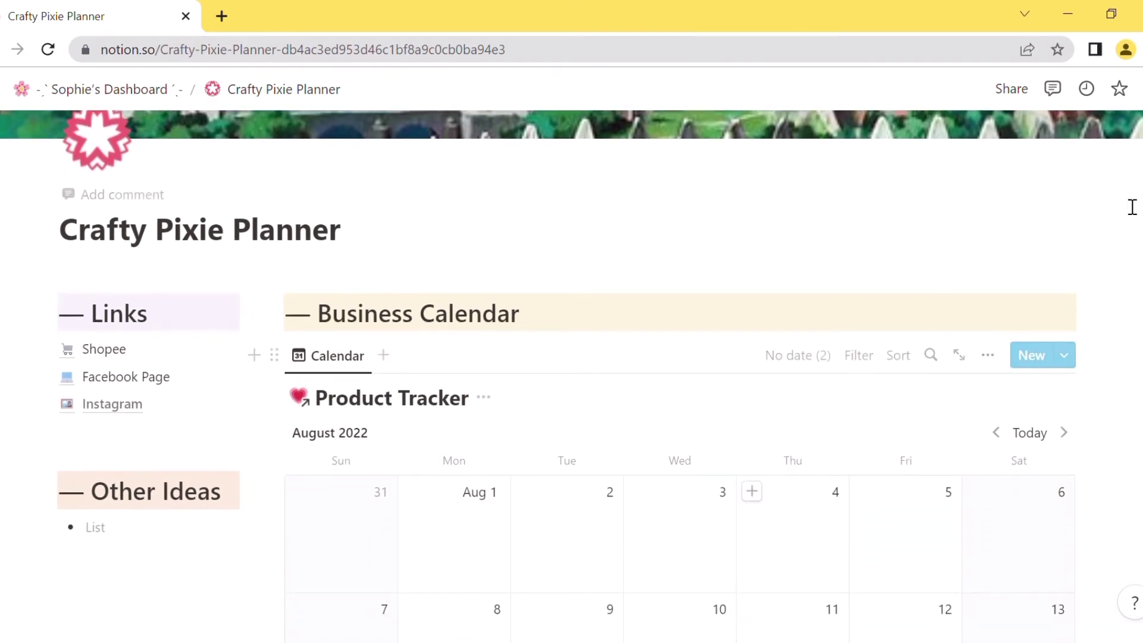
- Examine the August 2022 Product Tracker calendar on the Crafty Pixie Planner page
{"action": "scroll", "coordinate": [572, 357], "scroll_direction": "down", "scroll_amount": 1}
{"action": "scroll", "coordinate": [571, 357], "scroll_direction": "down", "scroll_amount": 2}
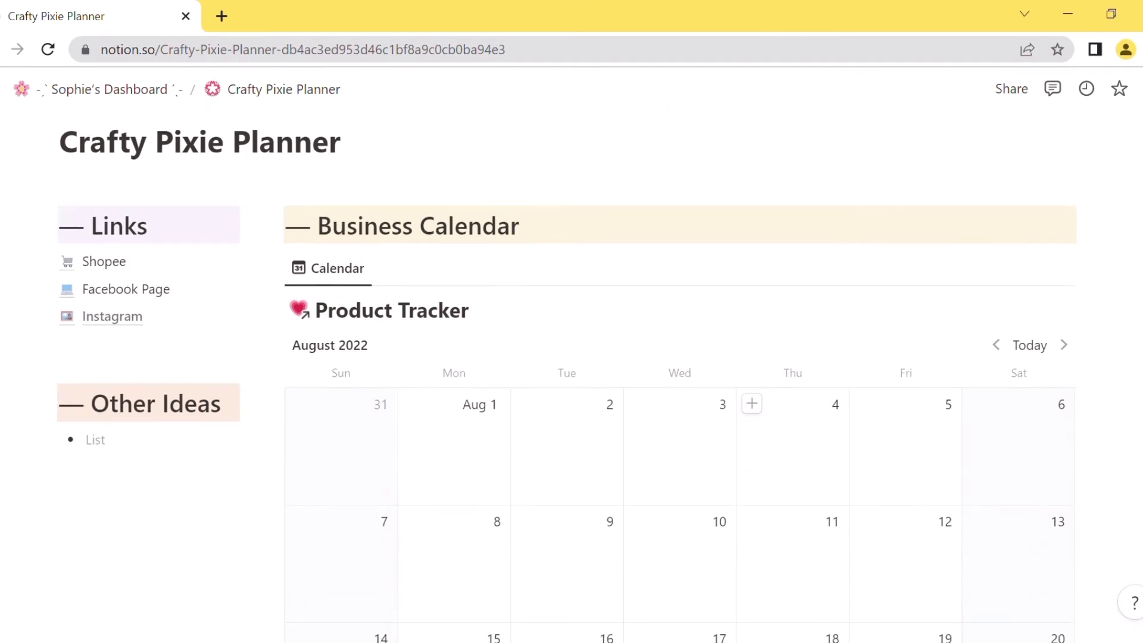
{"action": "scroll", "coordinate": [572, 357], "scroll_direction": "up", "scroll_amount": 1}
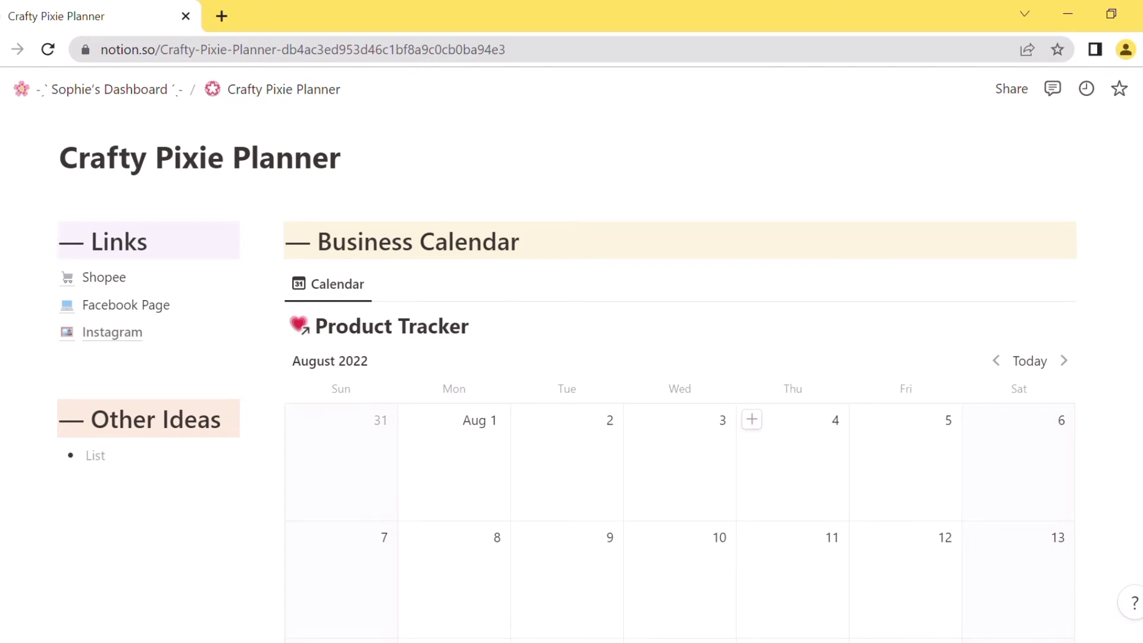
{"action": "scroll", "coordinate": [572, 357], "scroll_direction": "down", "scroll_amount": 4}
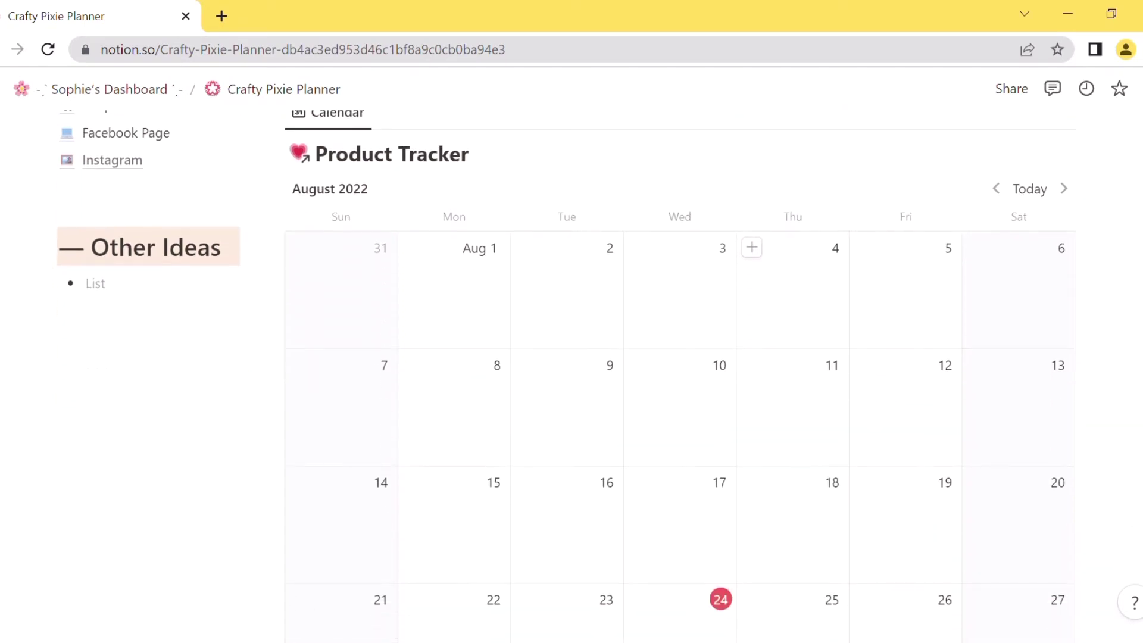
{"action": "scroll", "coordinate": [571, 357], "scroll_direction": "up", "scroll_amount": 2}
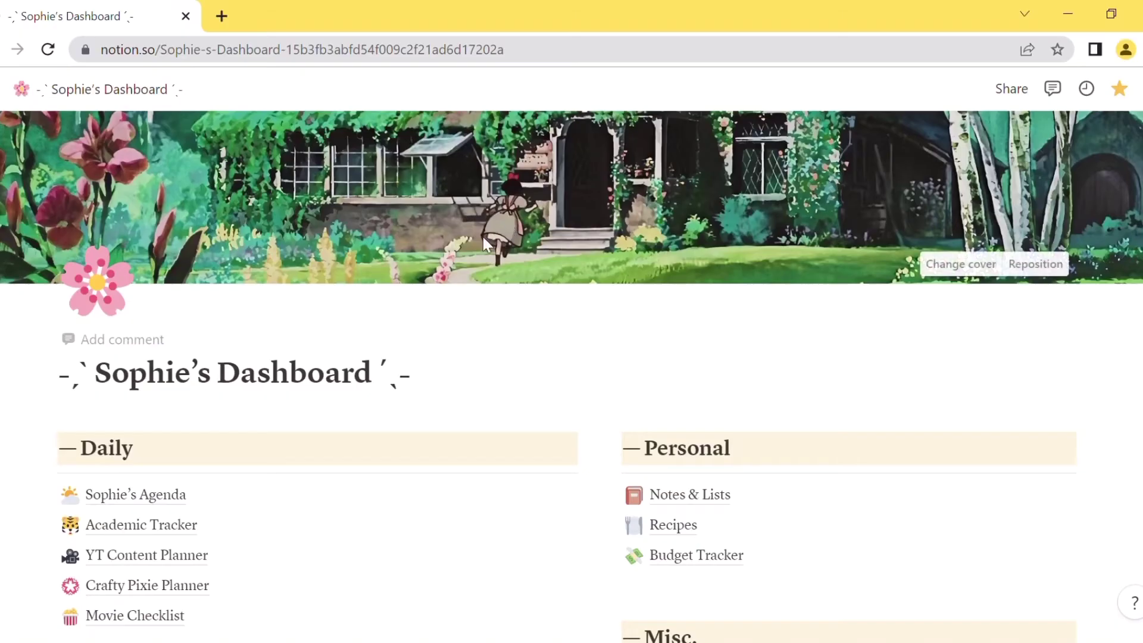
- Open the Movie Checklist page from the dashboard and review its movie titles, statuses, platforms and categories
{"action": "scroll", "coordinate": [483, 237], "scroll_direction": "down", "scroll_amount": 3}
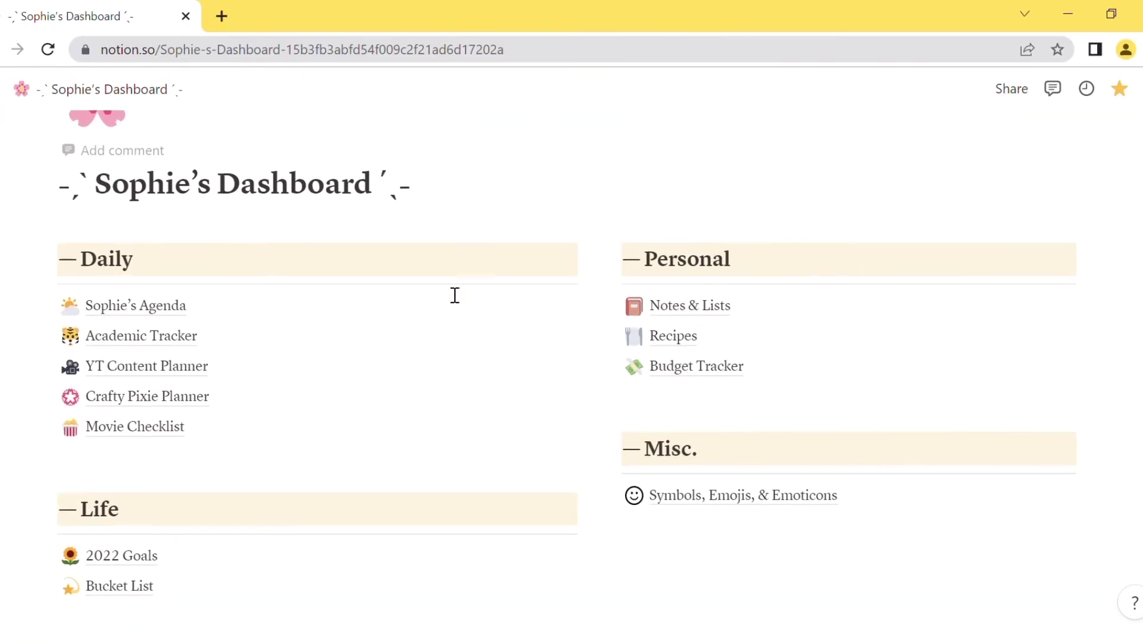
{"action": "left_click", "coordinate": [141, 427]}
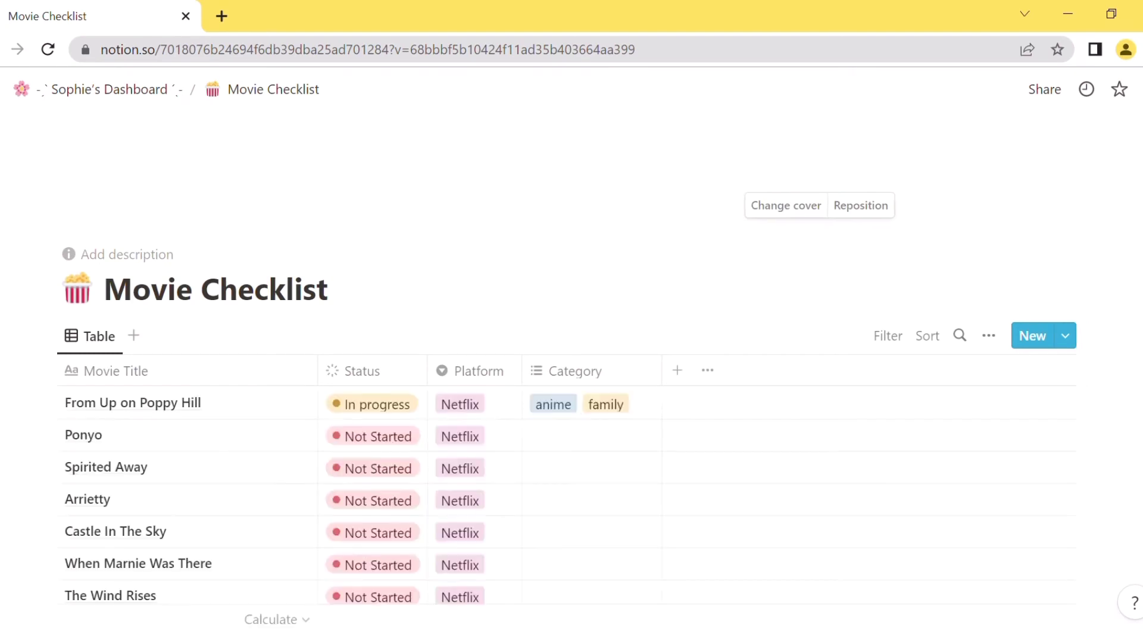
{"action": "scroll", "coordinate": [571, 366], "scroll_direction": "down", "scroll_amount": 2}
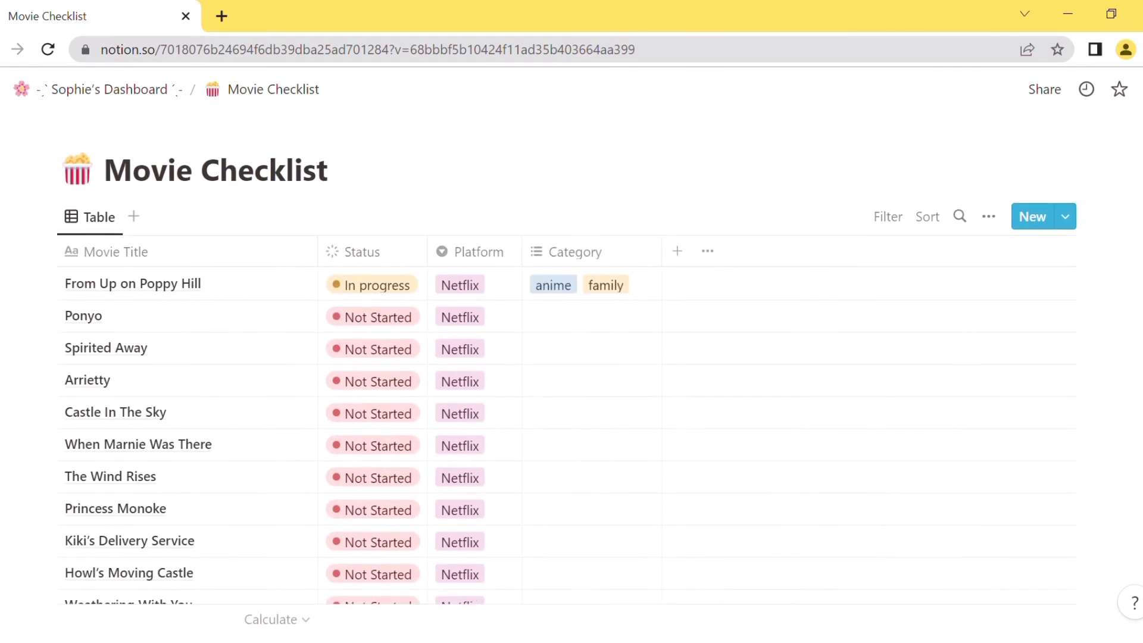
{"action": "scroll", "coordinate": [572, 366], "scroll_direction": "up", "scroll_amount": 2}
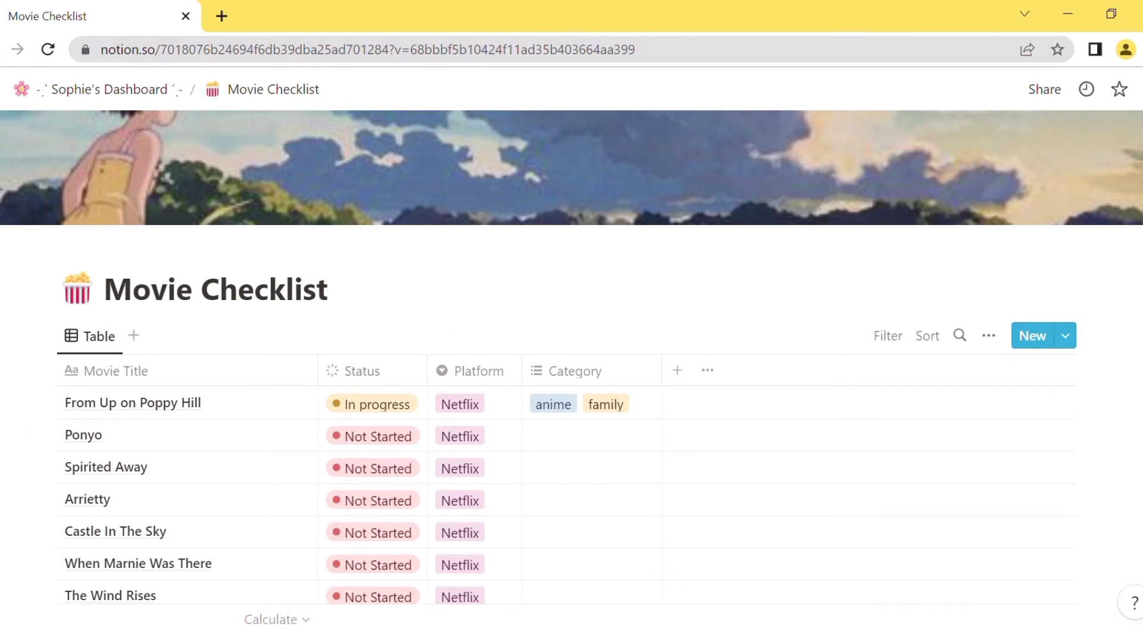
{"action": "scroll", "coordinate": [1129, 288], "scroll_direction": "down", "scroll_amount": 4}
{"action": "scroll", "coordinate": [572, 357], "scroll_direction": "up", "scroll_amount": 1}
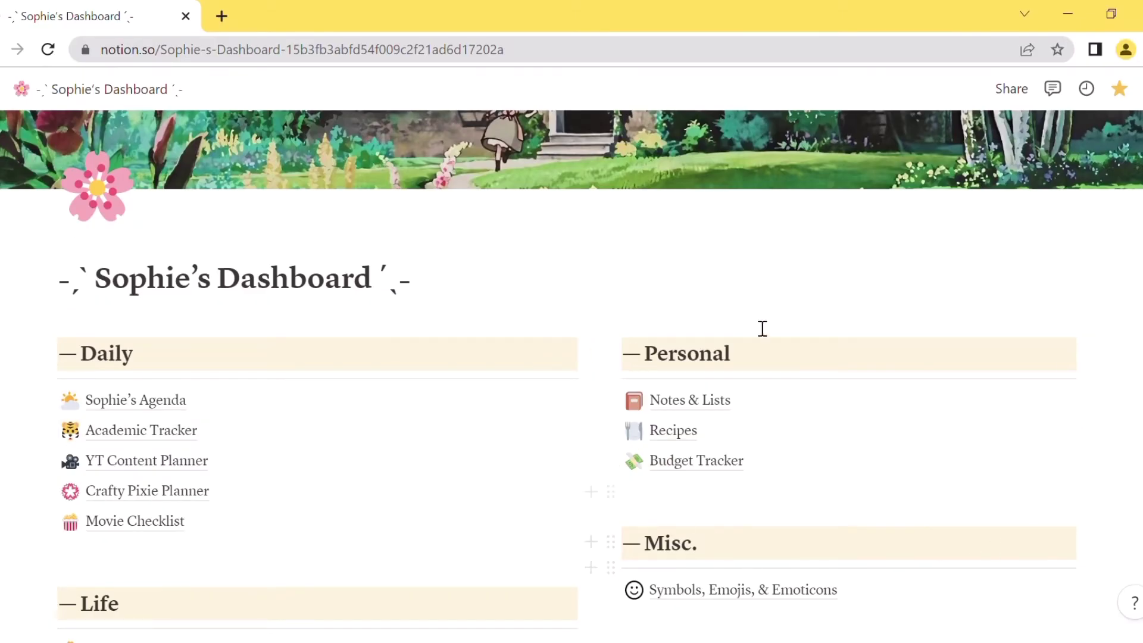
- Open the Notes & Lists page from the dashboard and view the List of Local IG Shops entry, closing it when done
{"action": "scroll", "coordinate": [571, 369], "scroll_direction": "down", "scroll_amount": 1}
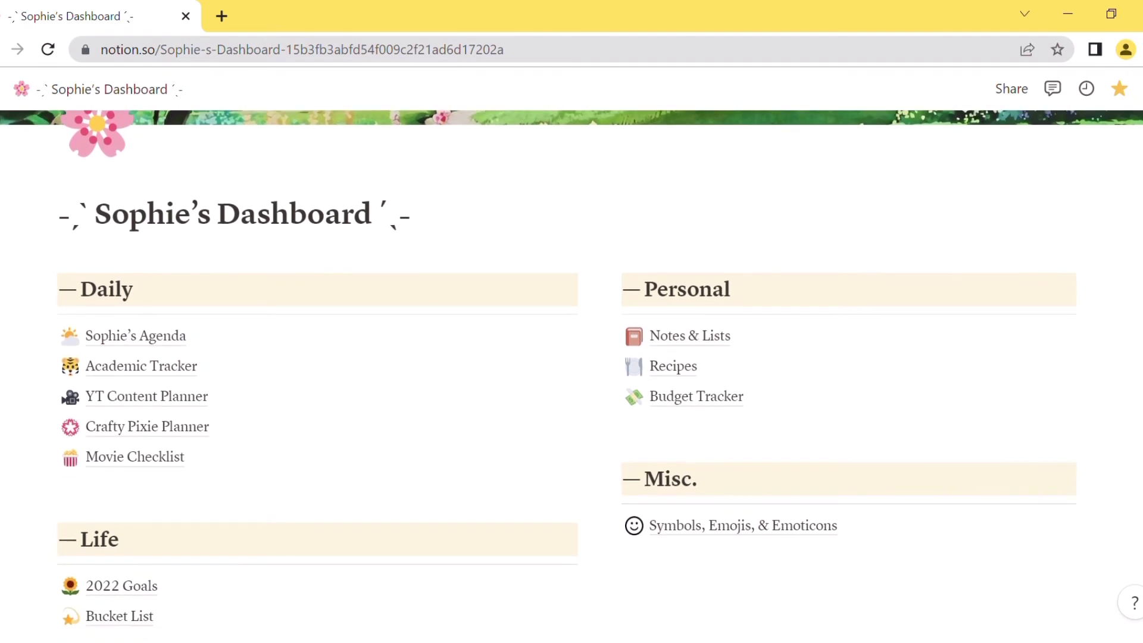
{"action": "left_click", "coordinate": [726, 340]}
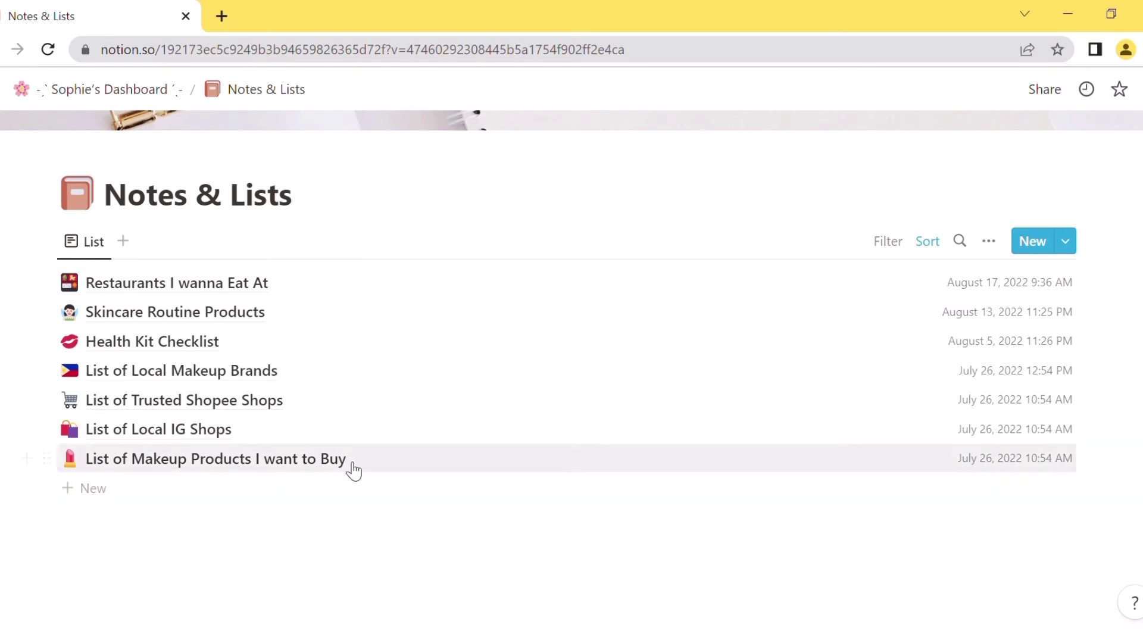
{"action": "left_click", "coordinate": [194, 430]}
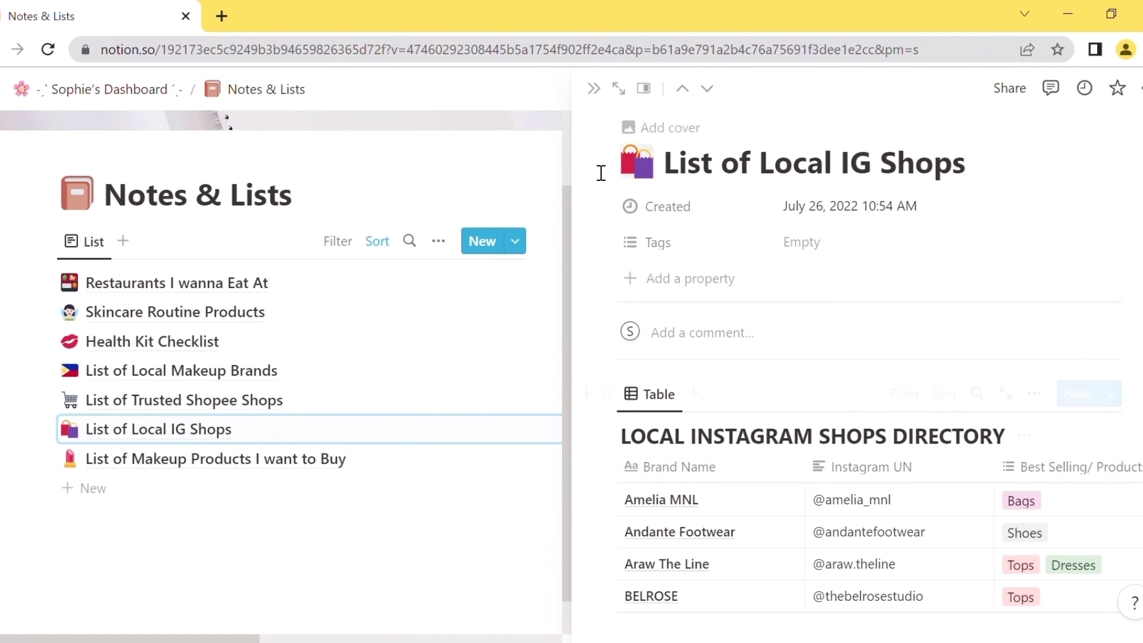
{"action": "scroll", "coordinate": [834, 417], "scroll_direction": "down", "scroll_amount": 6}
{"action": "scroll", "coordinate": [833, 443], "scroll_direction": "down", "scroll_amount": 5}
{"action": "key", "text": "Escape"}
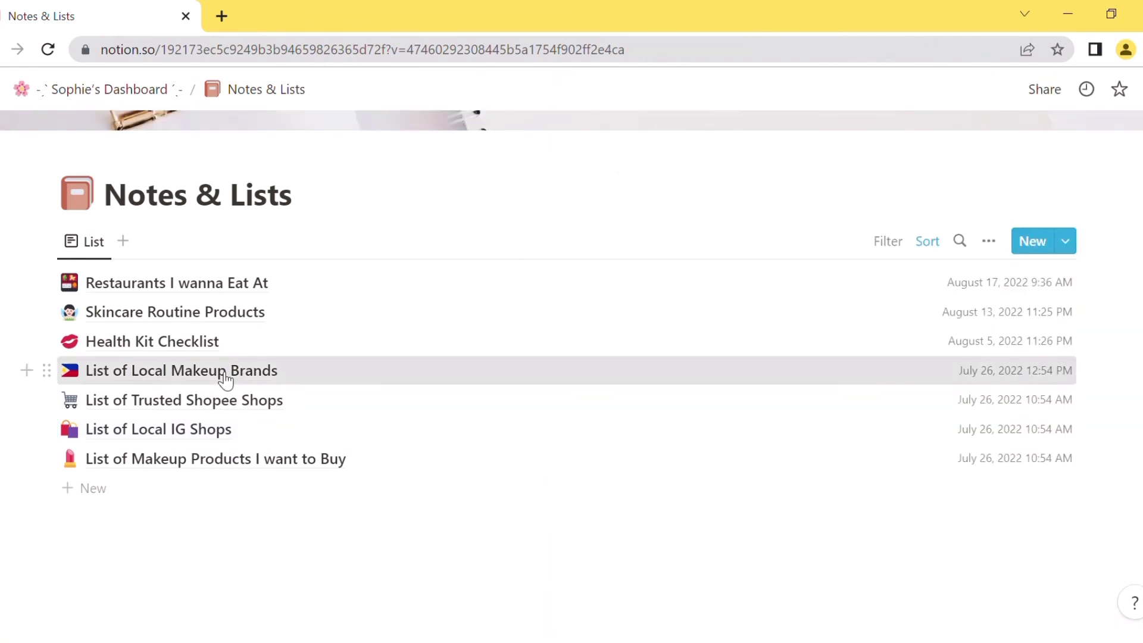
- View the List of Local Makeup Brands entry, including its directory's product and where-to-buy columns, and close it
{"action": "left_click", "coordinate": [225, 375]}
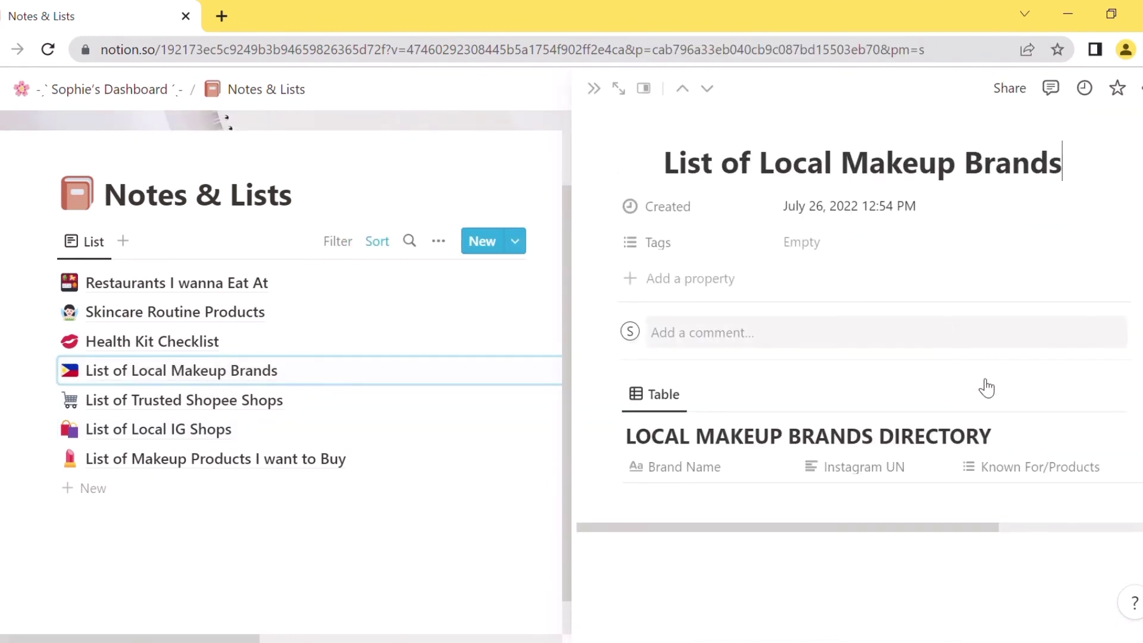
{"action": "scroll", "coordinate": [1001, 465], "scroll_direction": "down", "scroll_amount": 2}
{"action": "scroll", "coordinate": [1000, 479], "scroll_direction": "down", "scroll_amount": 2}
{"action": "scroll", "coordinate": [1000, 479], "scroll_direction": "right", "scroll_amount": 5}
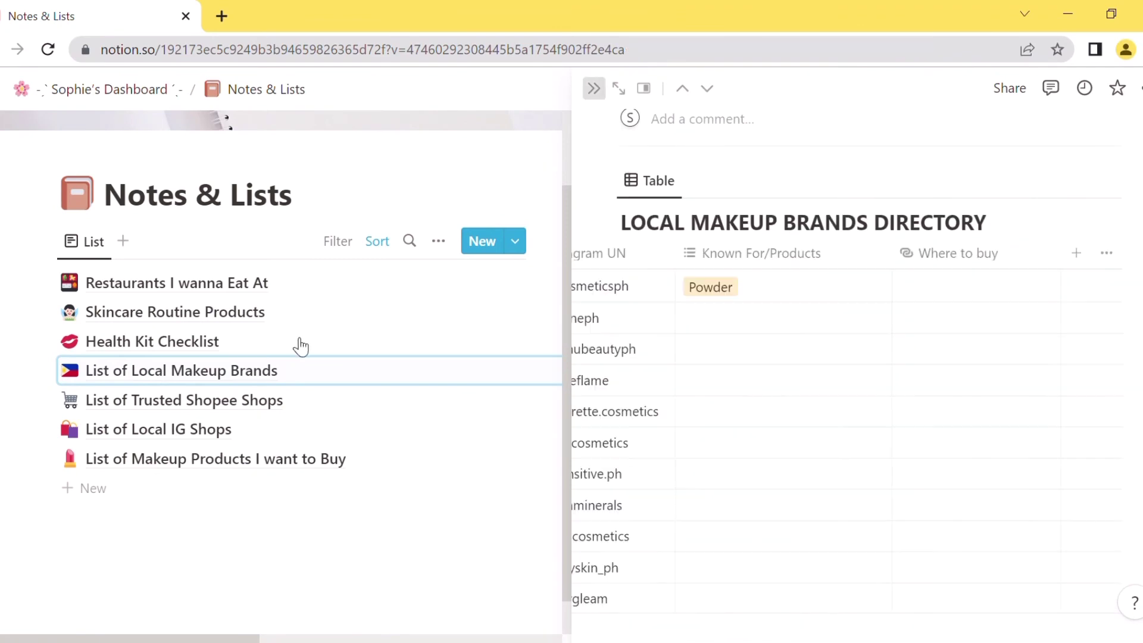
{"action": "key", "text": "Escape"}
- View the Health Kit Checklist and the Skincare Routine Products entries in Notes & Lists, closing each one
{"action": "left_click", "coordinate": [195, 348]}
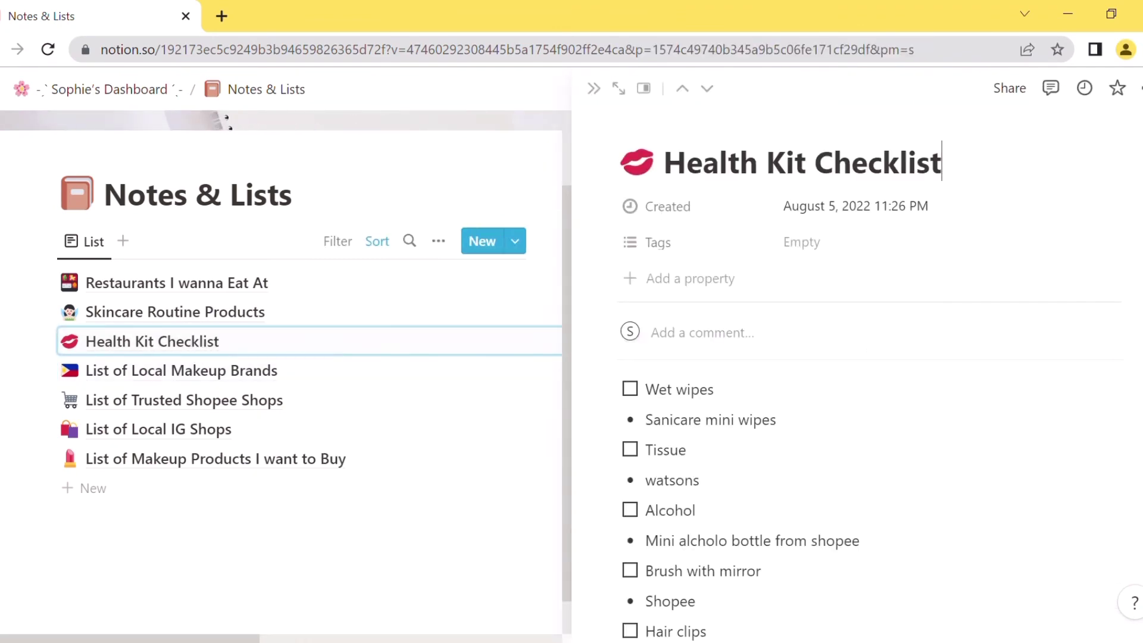
{"action": "key", "text": "Escape"}
{"action": "left_click", "coordinate": [247, 321]}
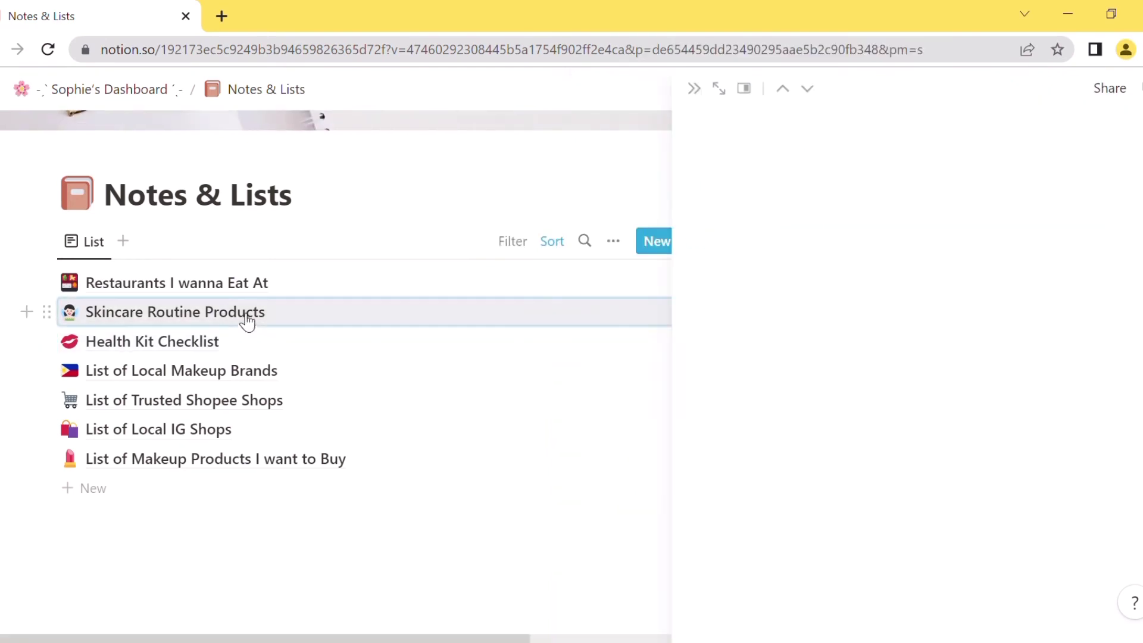
{"action": "scroll", "coordinate": [793, 523], "scroll_direction": "down", "scroll_amount": 1}
{"action": "scroll", "coordinate": [793, 523], "scroll_direction": "down", "scroll_amount": 2}
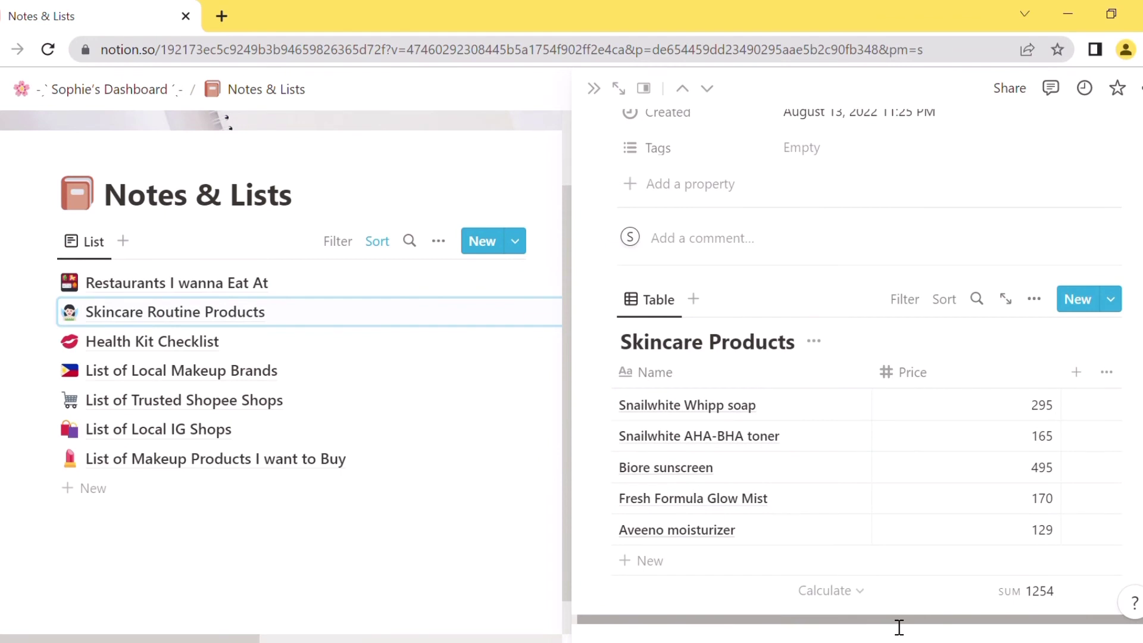
{"action": "key", "text": "Escape"}
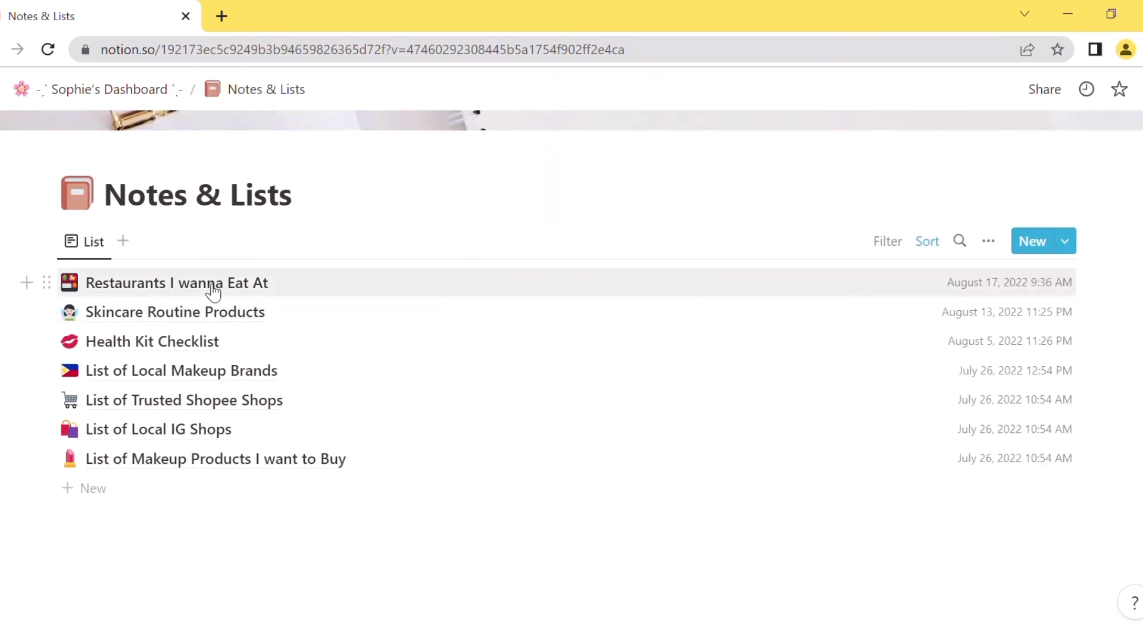
- Open the Restaurants I wanna Eat At entry and look through its Restaurant Directory table
{"action": "left_click", "coordinate": [212, 288]}
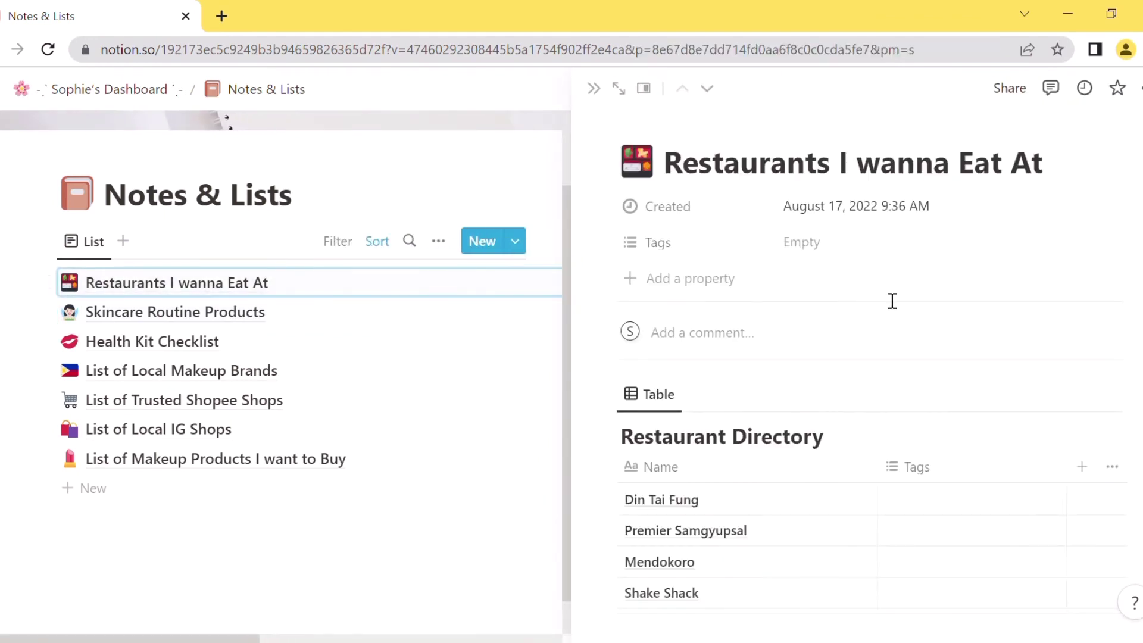
{"action": "scroll", "coordinate": [771, 469], "scroll_direction": "down", "scroll_amount": 3}
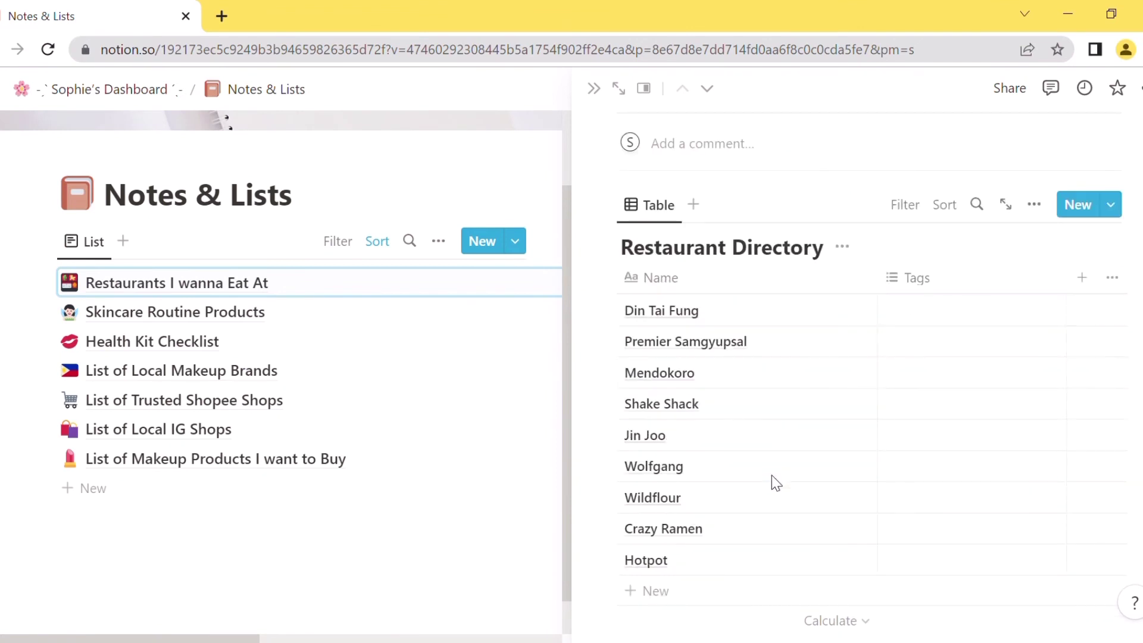
{"action": "scroll", "coordinate": [777, 488], "scroll_direction": "down", "scroll_amount": 2}
{"action": "scroll", "coordinate": [783, 499], "scroll_direction": "up", "scroll_amount": 2}
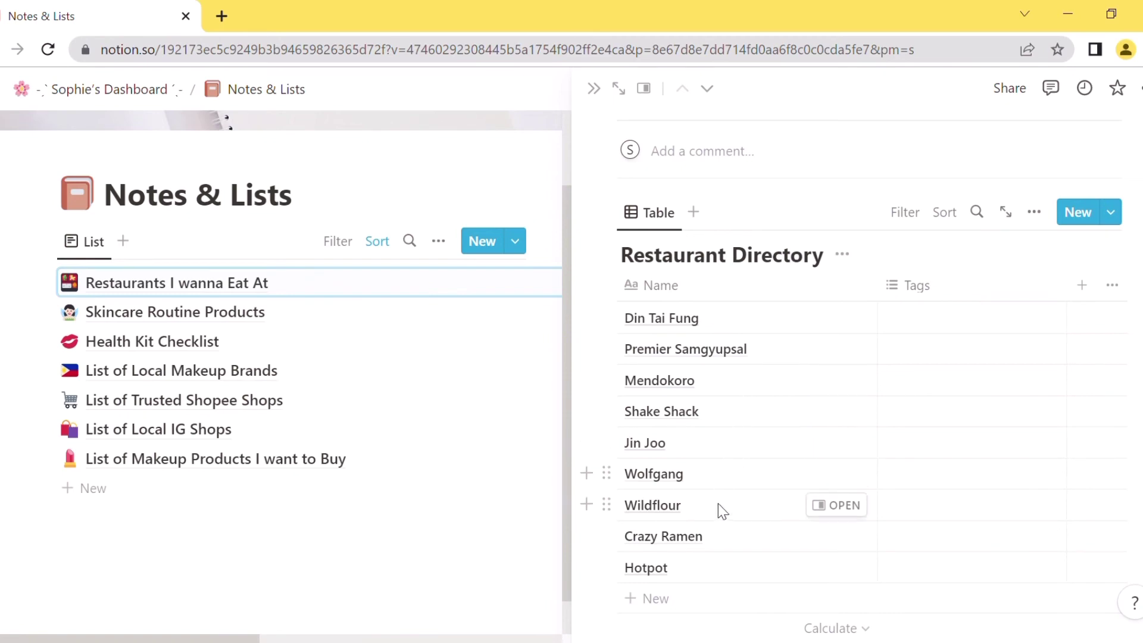
- Return to the dashboard and open the Recipes page to view its Meals, Snacks and To Try lists
{"action": "left_click", "coordinate": [109, 90]}
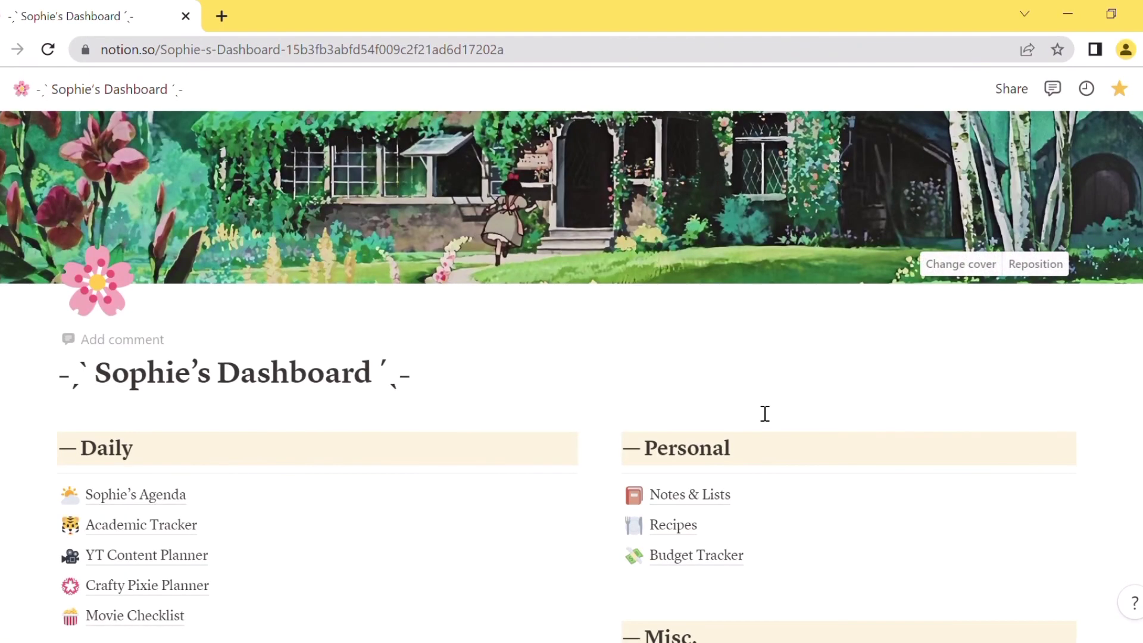
{"action": "left_click", "coordinate": [673, 525]}
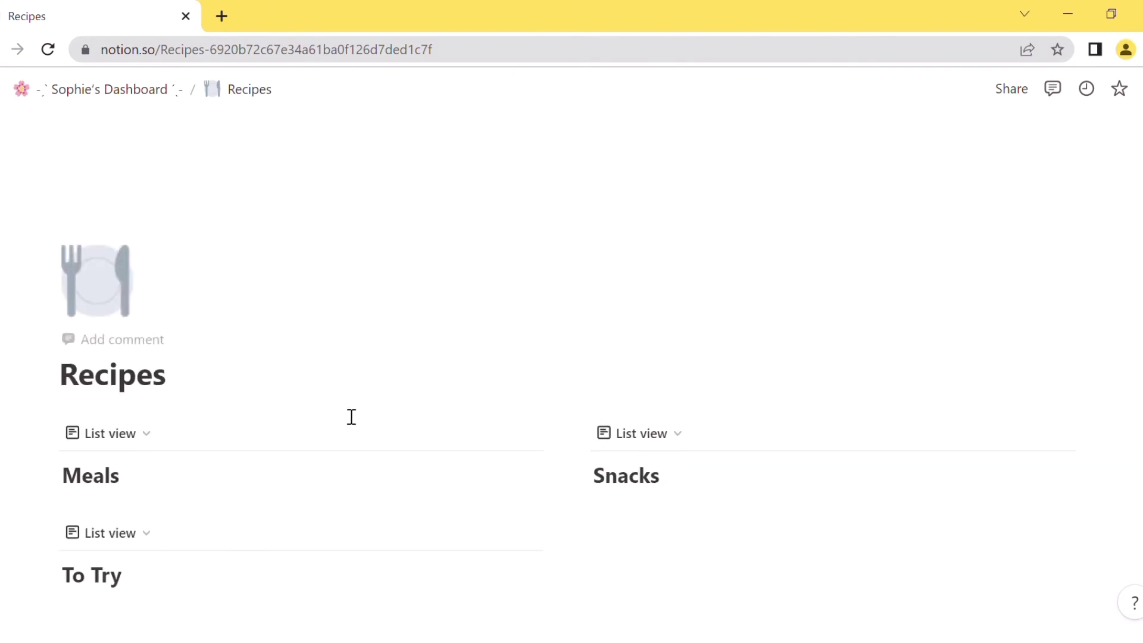
{"action": "scroll", "coordinate": [424, 381], "scroll_direction": "down", "scroll_amount": 3}
{"action": "scroll", "coordinate": [423, 381], "scroll_direction": "down", "scroll_amount": 3}
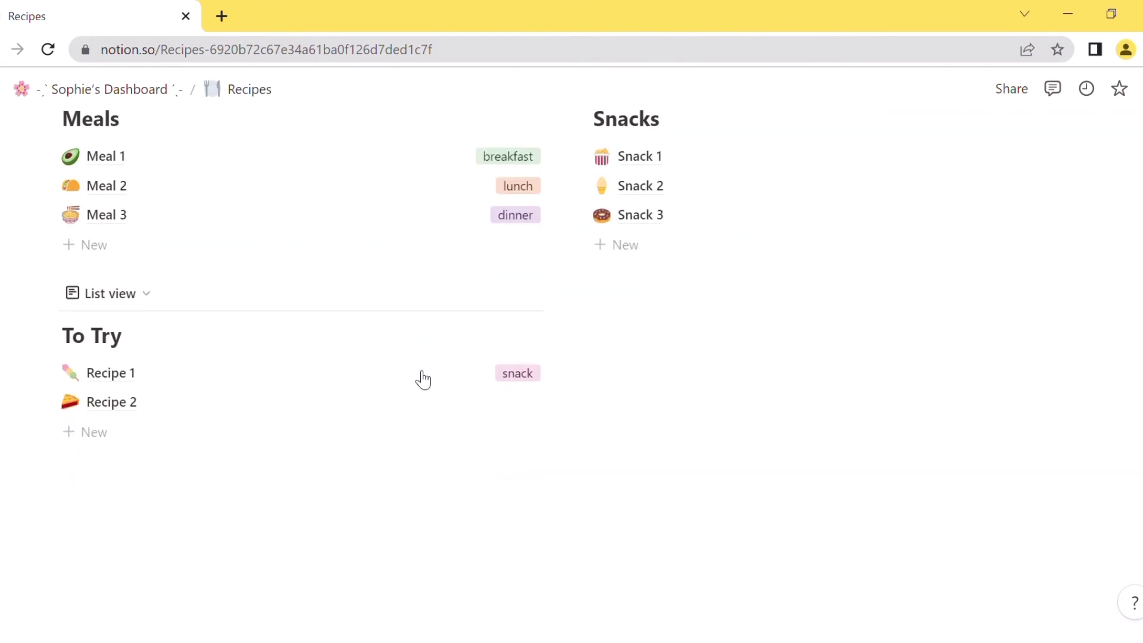
{"action": "scroll", "coordinate": [435, 375], "scroll_direction": "up", "scroll_amount": 6}
{"action": "scroll", "coordinate": [476, 370], "scroll_direction": "down", "scroll_amount": 5}
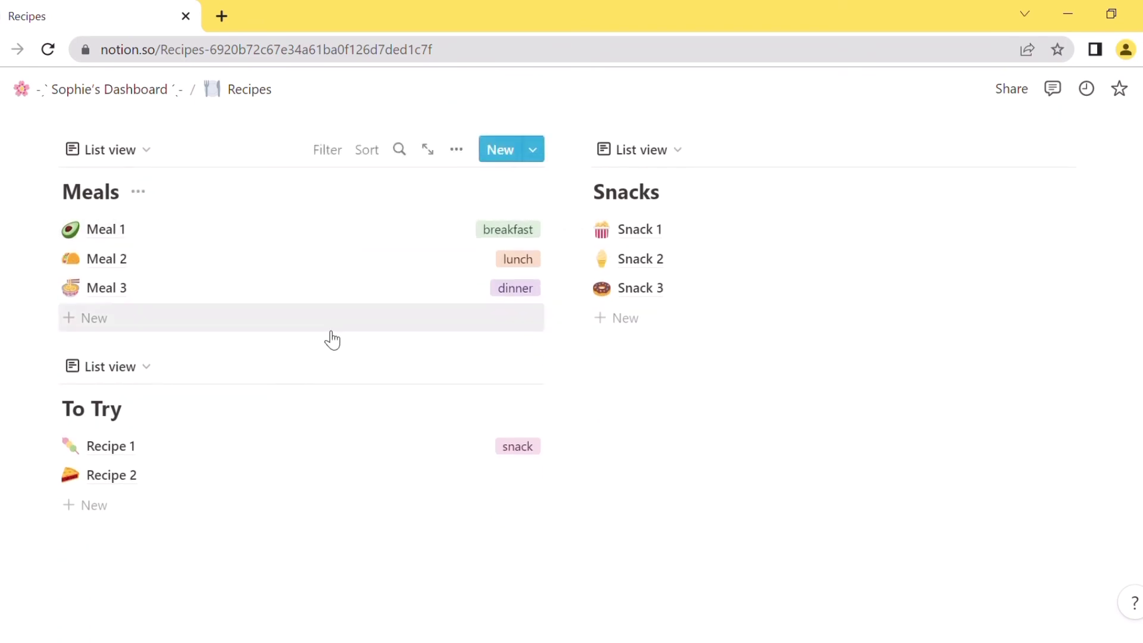
{"action": "scroll", "coordinate": [636, 383], "scroll_direction": "up", "scroll_amount": 3}
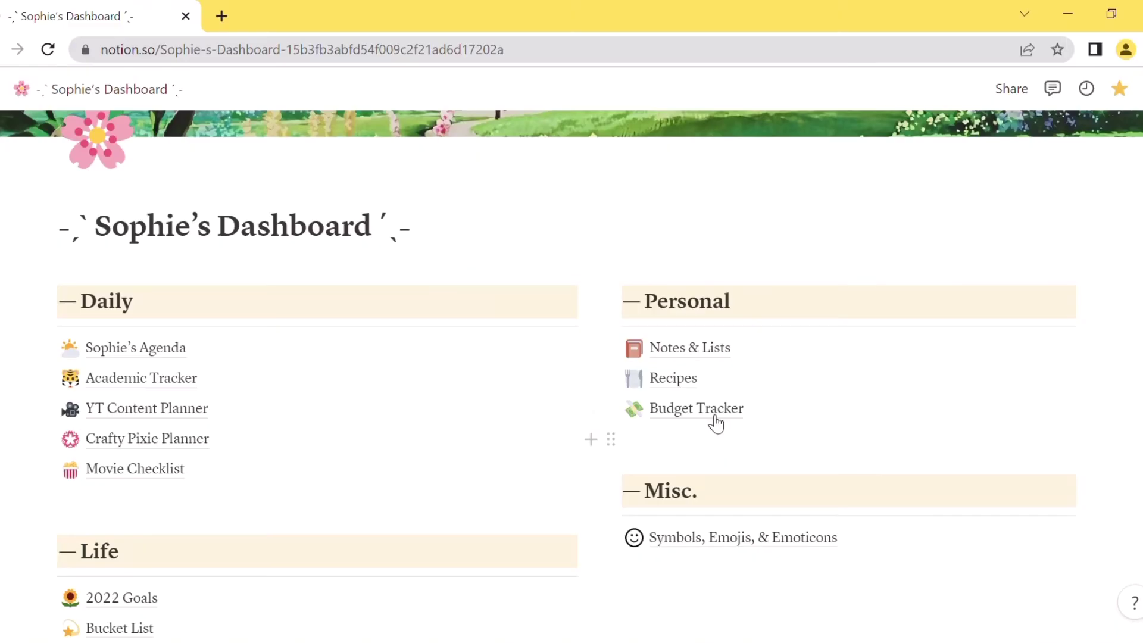
- Open the Budget Tracker page to view its August Expenses and Income tables, and return to the dashboard
{"action": "left_click", "coordinate": [717, 423]}
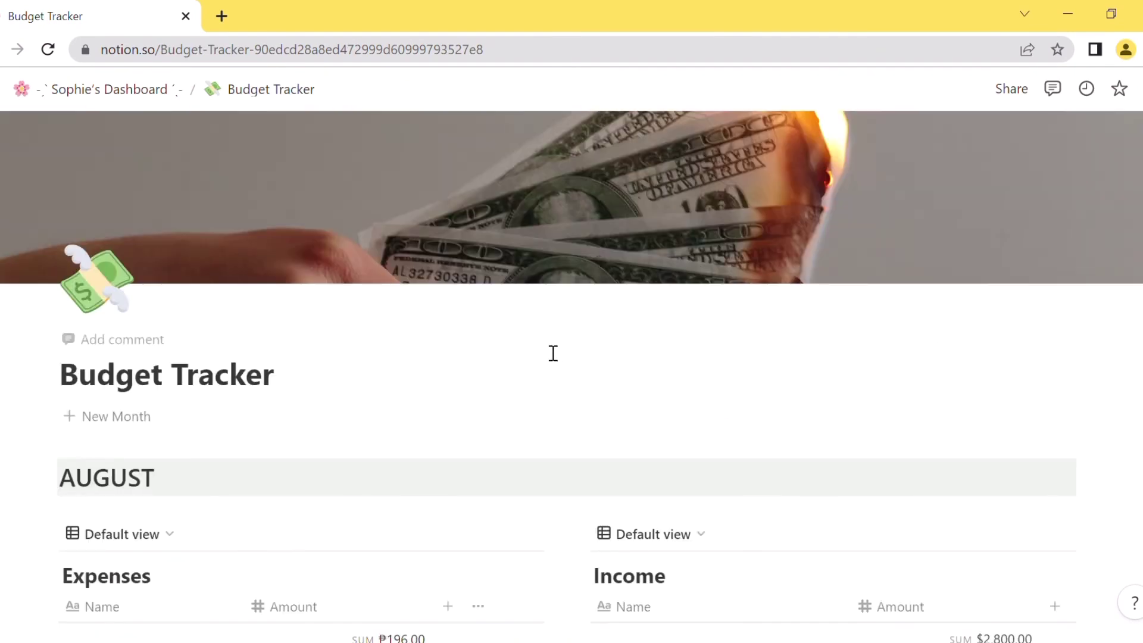
{"action": "scroll", "coordinate": [552, 352], "scroll_direction": "down", "scroll_amount": 5}
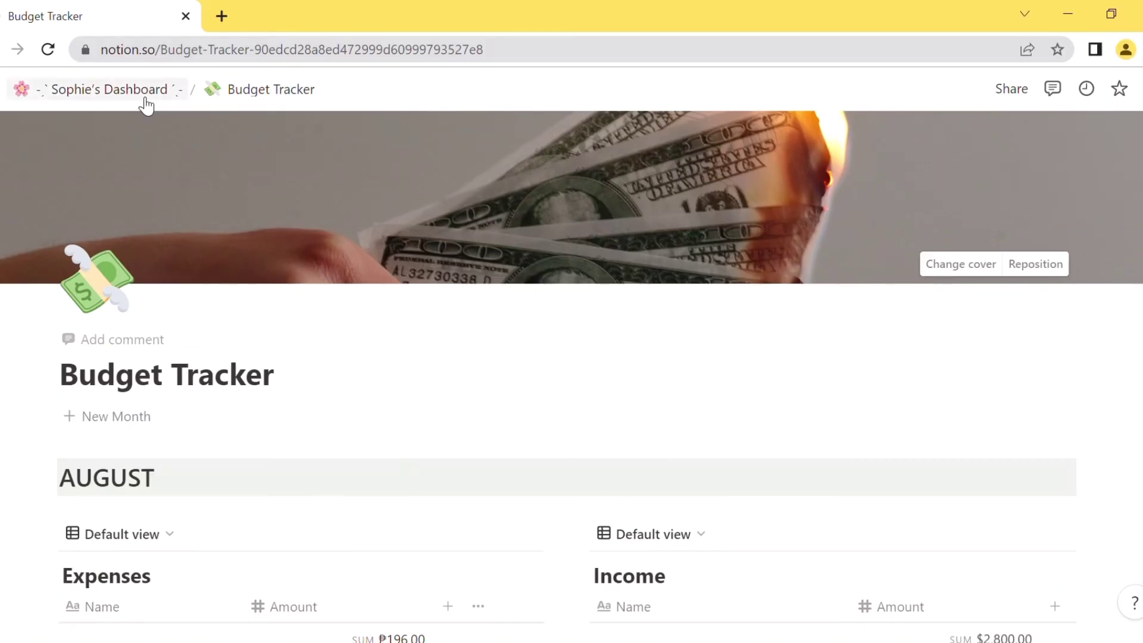
{"action": "left_click", "coordinate": [145, 102]}
- Open the Bucket List page from the dashboard's Life section and view its to-do items
{"action": "scroll", "coordinate": [1111, 302], "scroll_direction": "down", "scroll_amount": 6}
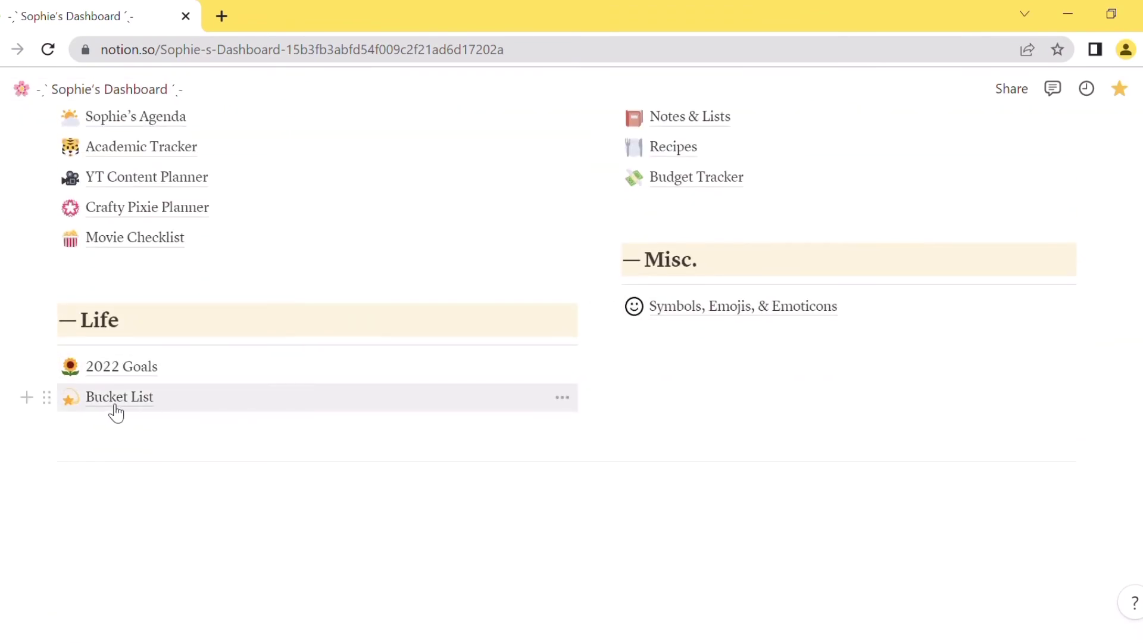
{"action": "left_click", "coordinate": [114, 410]}
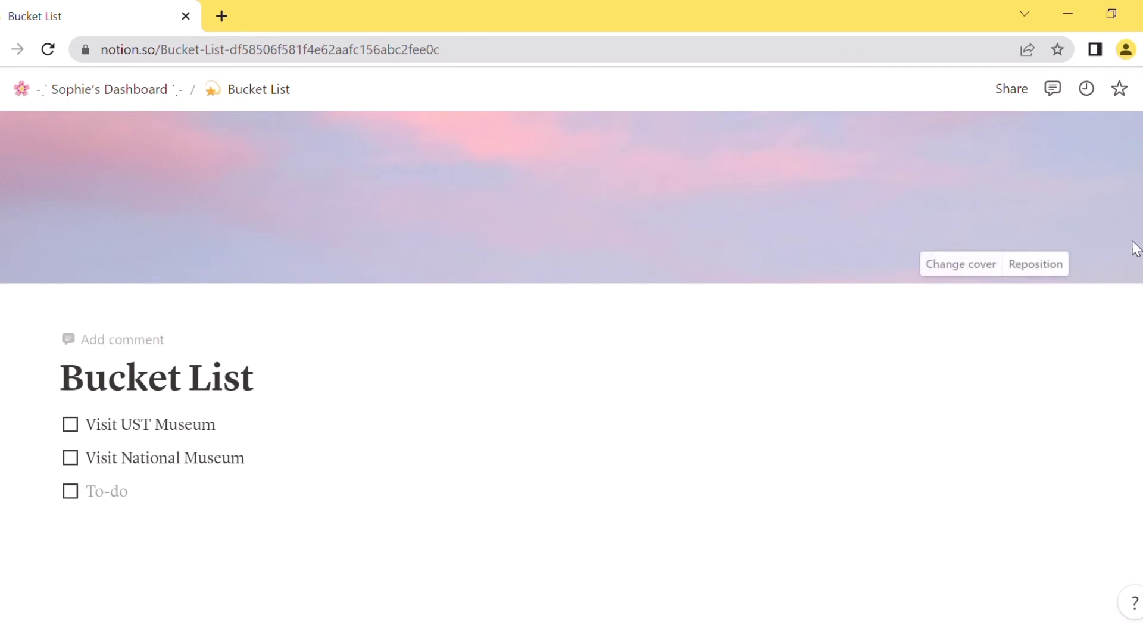
{"action": "scroll", "coordinate": [618, 331], "scroll_direction": "down", "scroll_amount": 1}
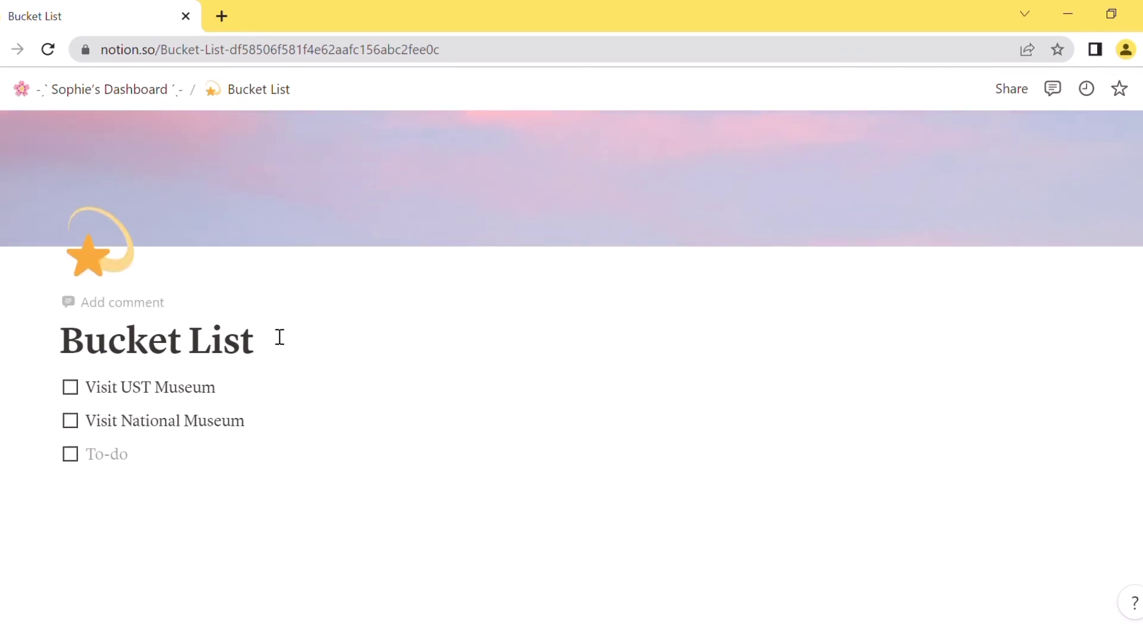
- Return to the dashboard and open the 2022 Goals page from the Life section
{"action": "left_click", "coordinate": [102, 90]}
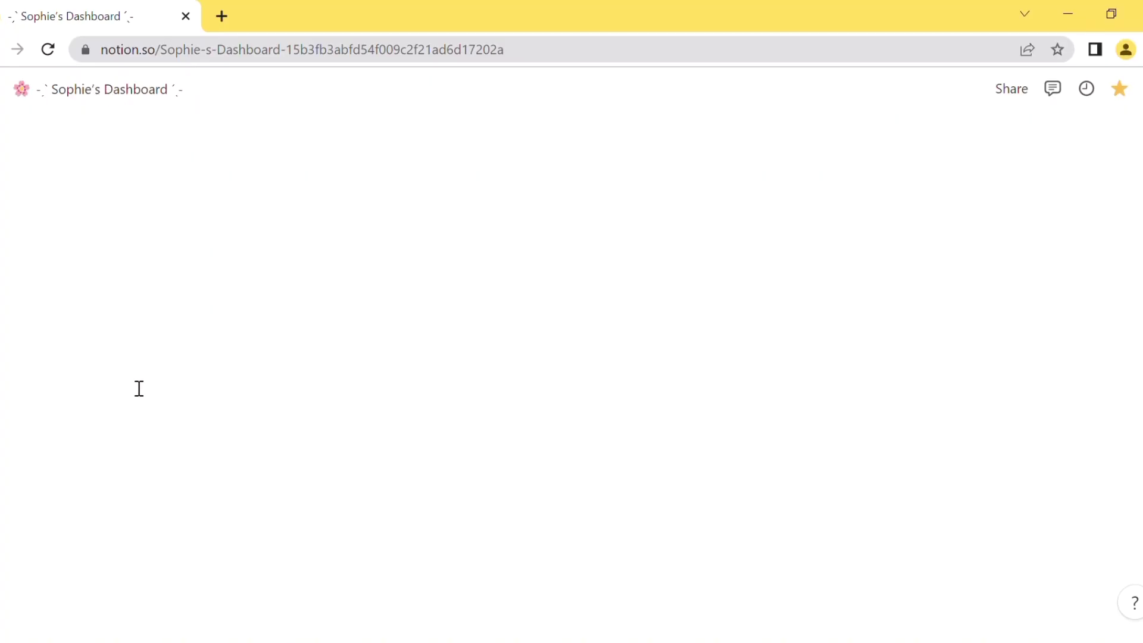
{"action": "scroll", "coordinate": [84, 398], "scroll_direction": "down", "scroll_amount": 8}
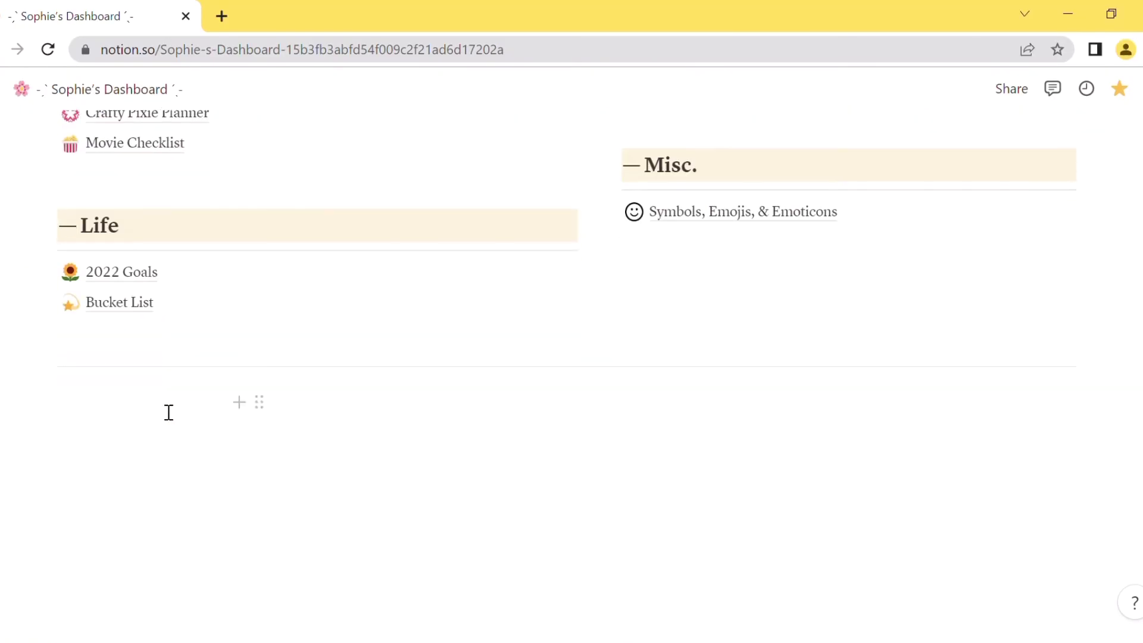
{"action": "left_click", "coordinate": [128, 272]}
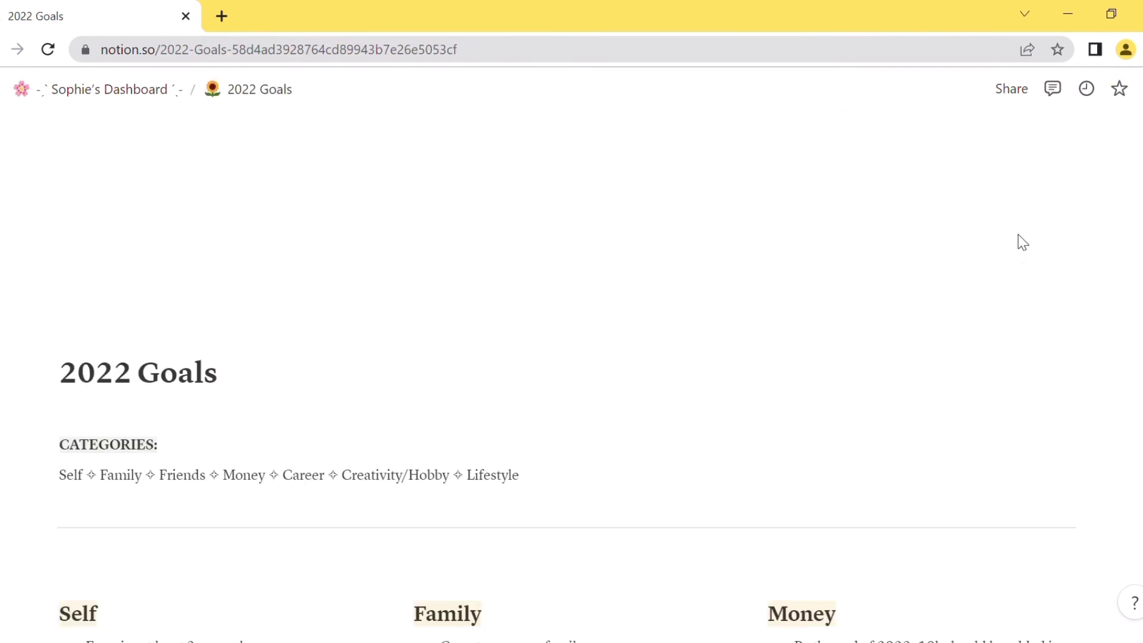
- View the categorized goals on the 2022 Goals page, including Self, Family, Money, Academics and Career
{"action": "scroll", "coordinate": [1019, 239], "scroll_direction": "down", "scroll_amount": 6}
{"action": "scroll", "coordinate": [1029, 246], "scroll_direction": "down", "scroll_amount": 2}
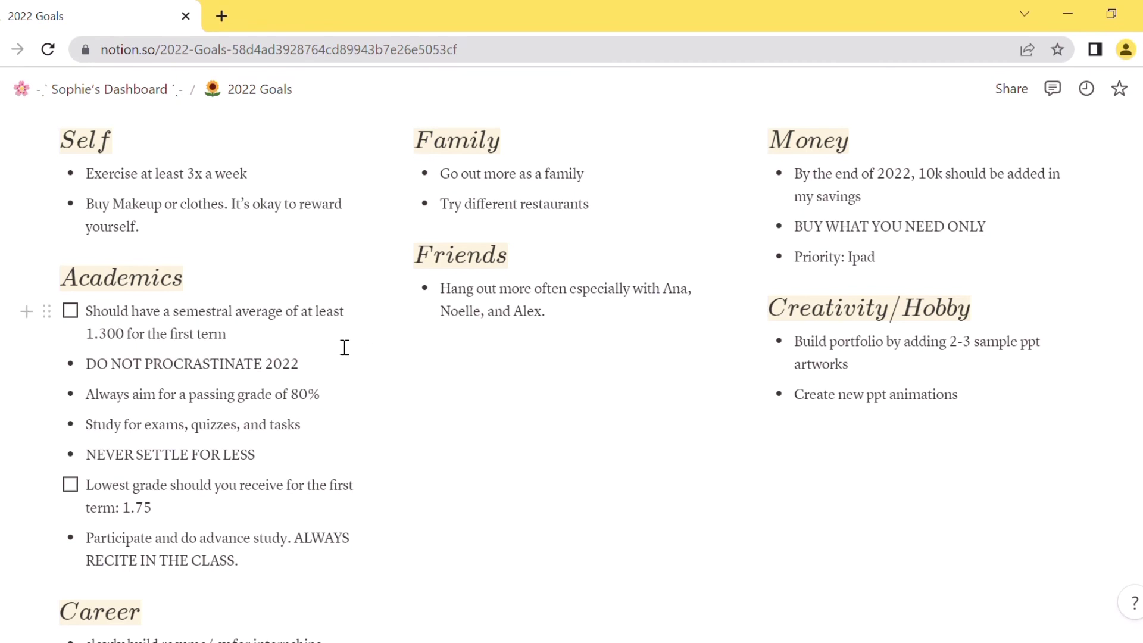
{"action": "scroll", "coordinate": [343, 349], "scroll_direction": "down", "scroll_amount": 2}
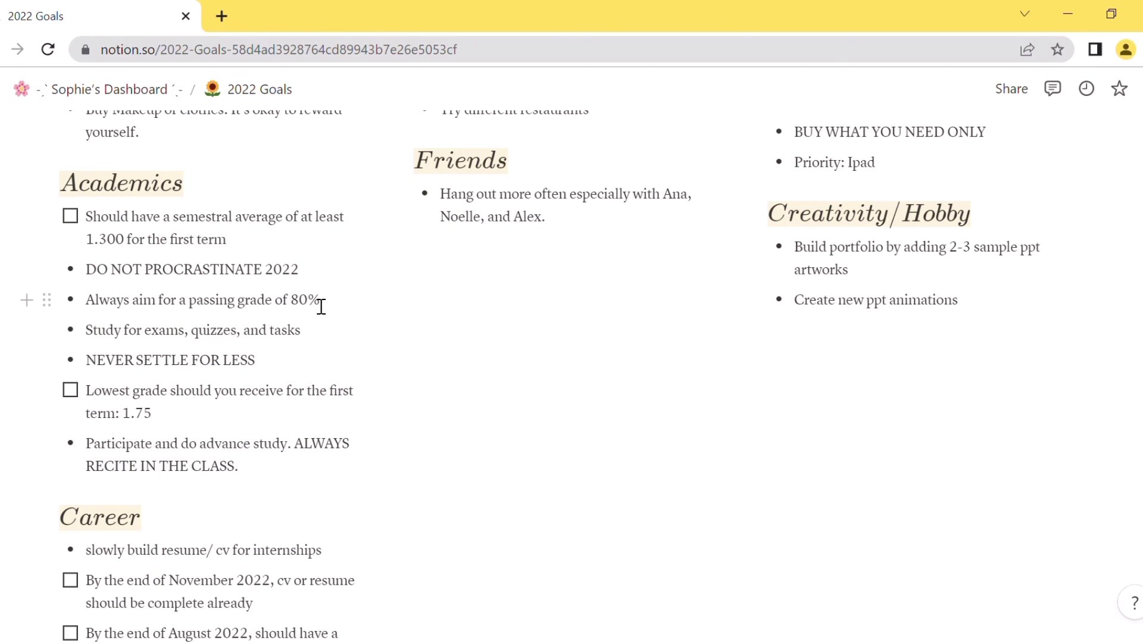
- Return to the dashboard and open the Symbols, Emojis, & Emoticons page from the Misc. section to view its symbol collections
{"action": "key", "text": "alt+Left"}
{"action": "scroll", "coordinate": [1107, 257], "scroll_direction": "down", "scroll_amount": 8}
{"action": "scroll", "coordinate": [788, 398], "scroll_direction": "up", "scroll_amount": 3}
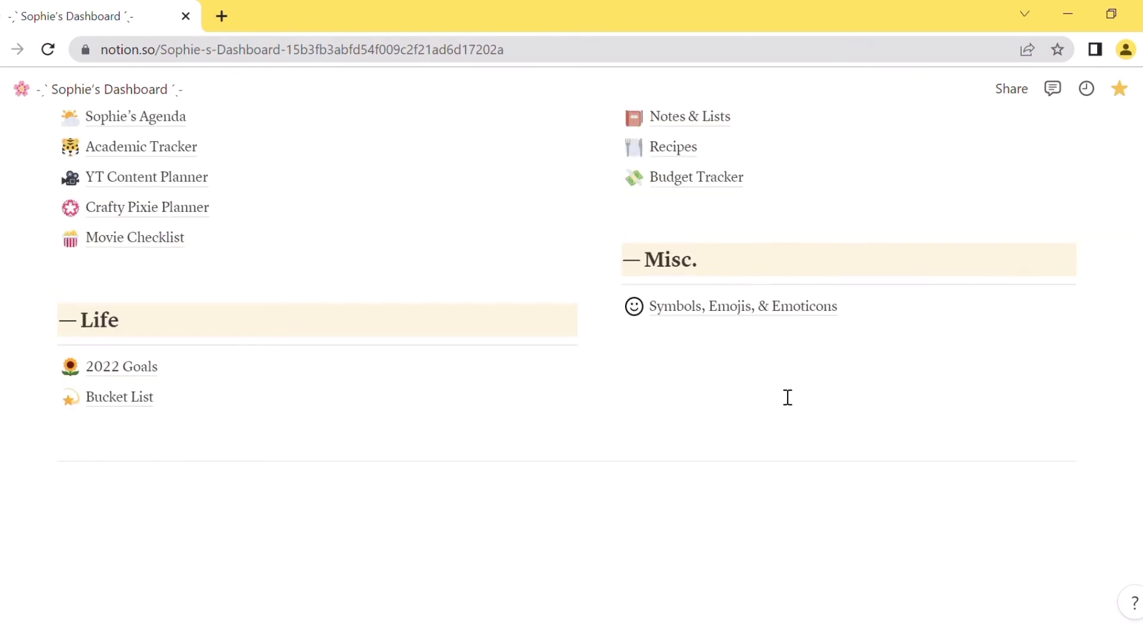
{"action": "left_click", "coordinate": [762, 312]}
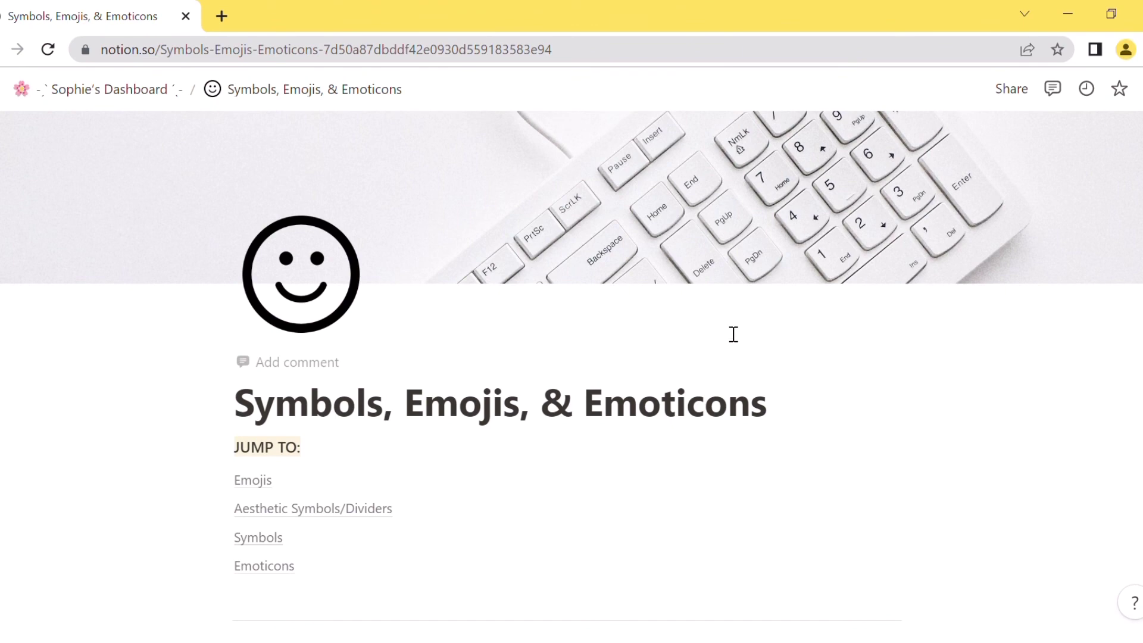
{"action": "scroll", "coordinate": [962, 348], "scroll_direction": "down", "scroll_amount": 5}
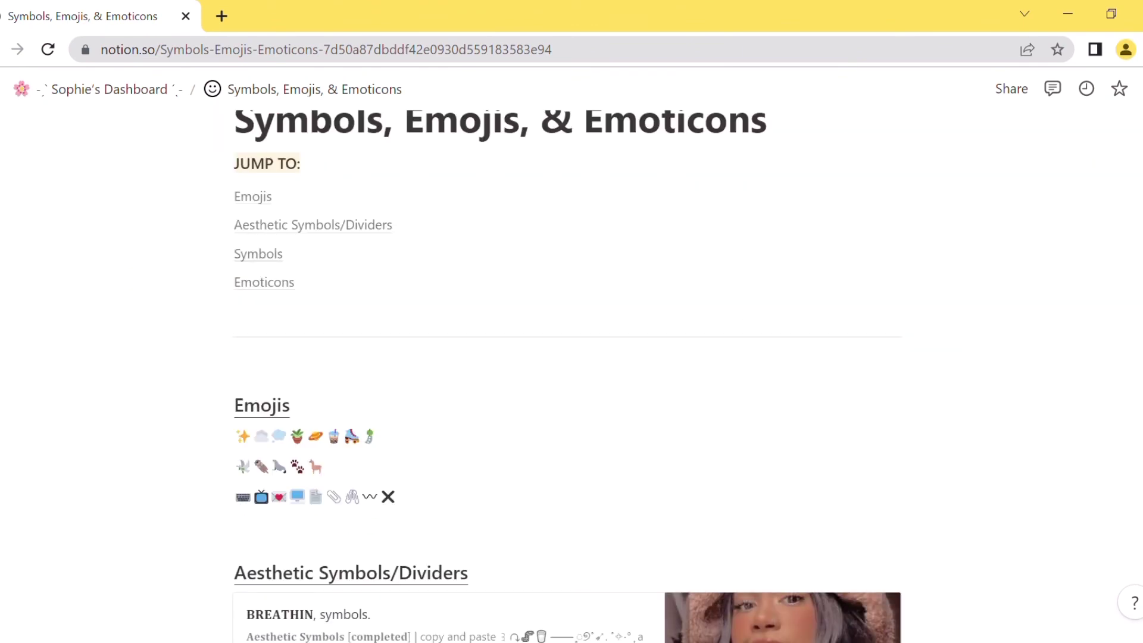
{"action": "scroll", "coordinate": [345, 166], "scroll_direction": "down", "scroll_amount": 5}
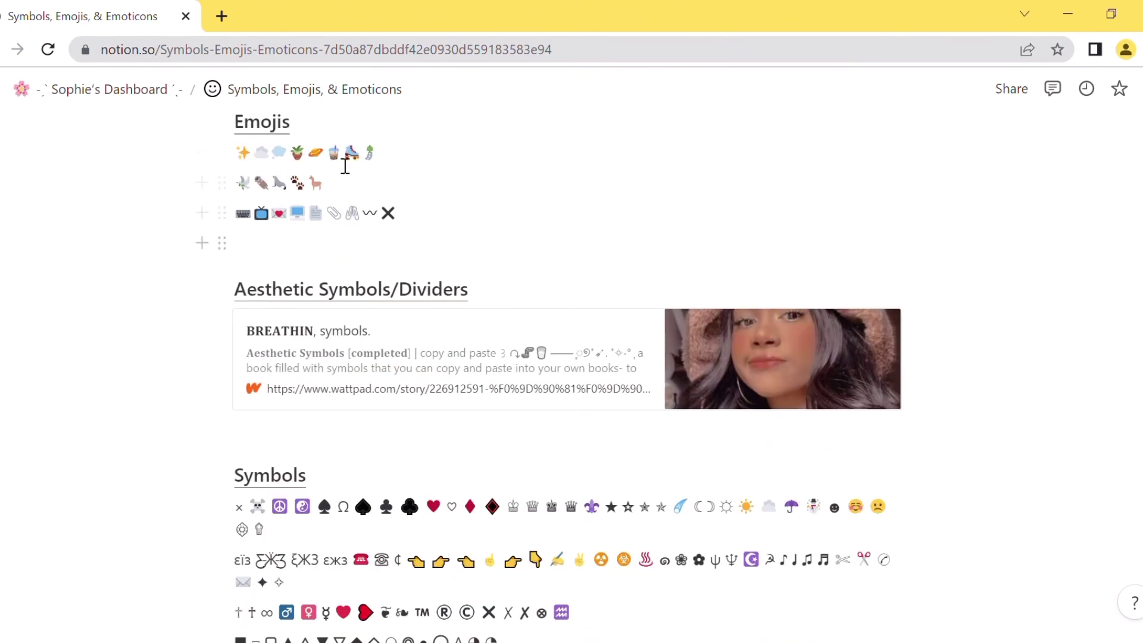
{"action": "scroll", "coordinate": [1102, 317], "scroll_direction": "down", "scroll_amount": 15}
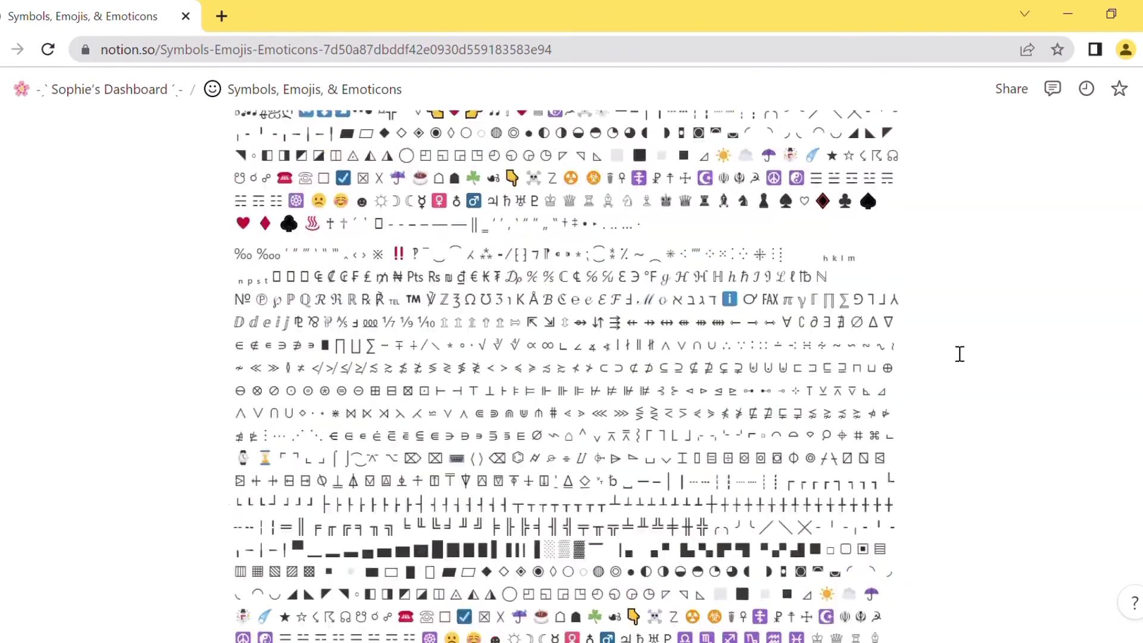
- Return to the dashboard, show the workspace sidebar and review the Daily, Life, Personal and Misc. sections
{"action": "left_click", "coordinate": [143, 94]}
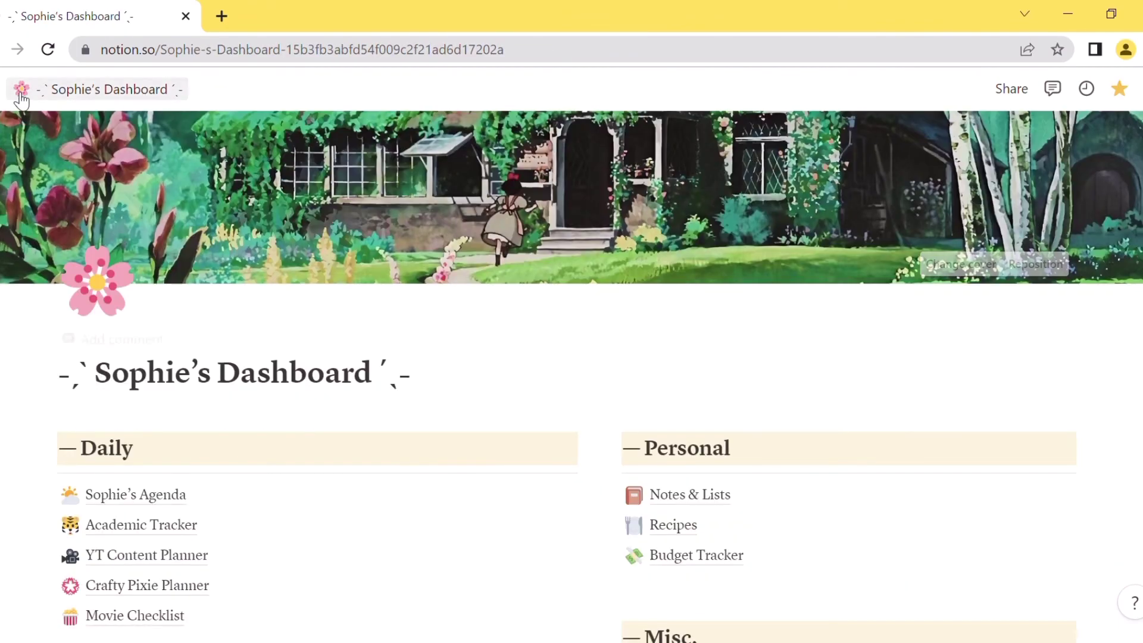
{"action": "key", "text": "ctrl+backslash"}
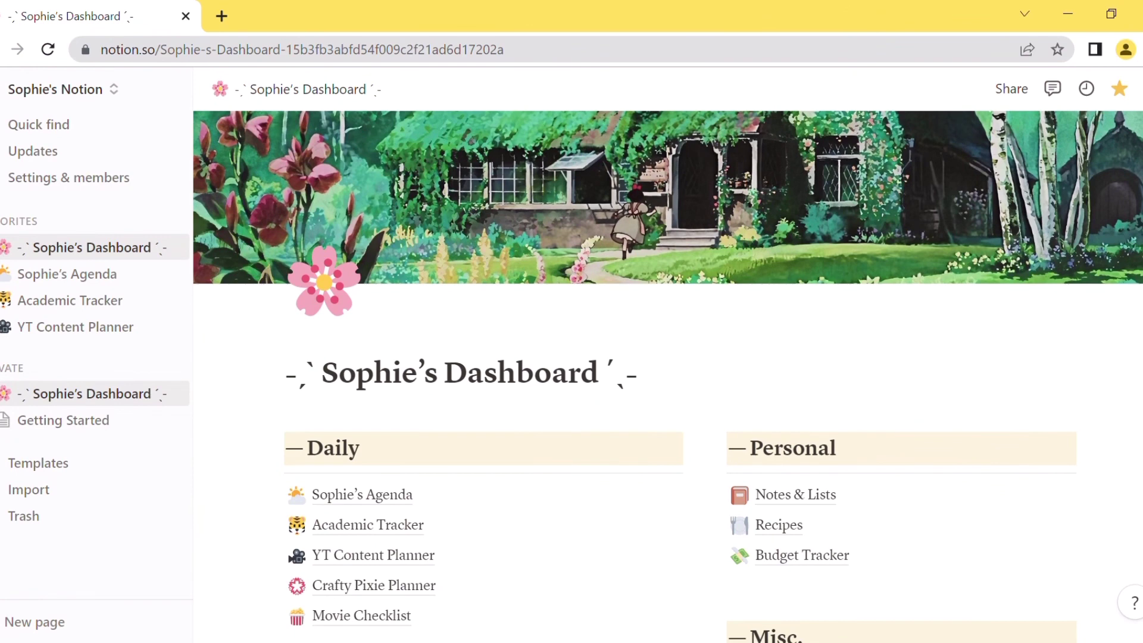
{"action": "scroll", "coordinate": [668, 376], "scroll_direction": "down", "scroll_amount": 3}
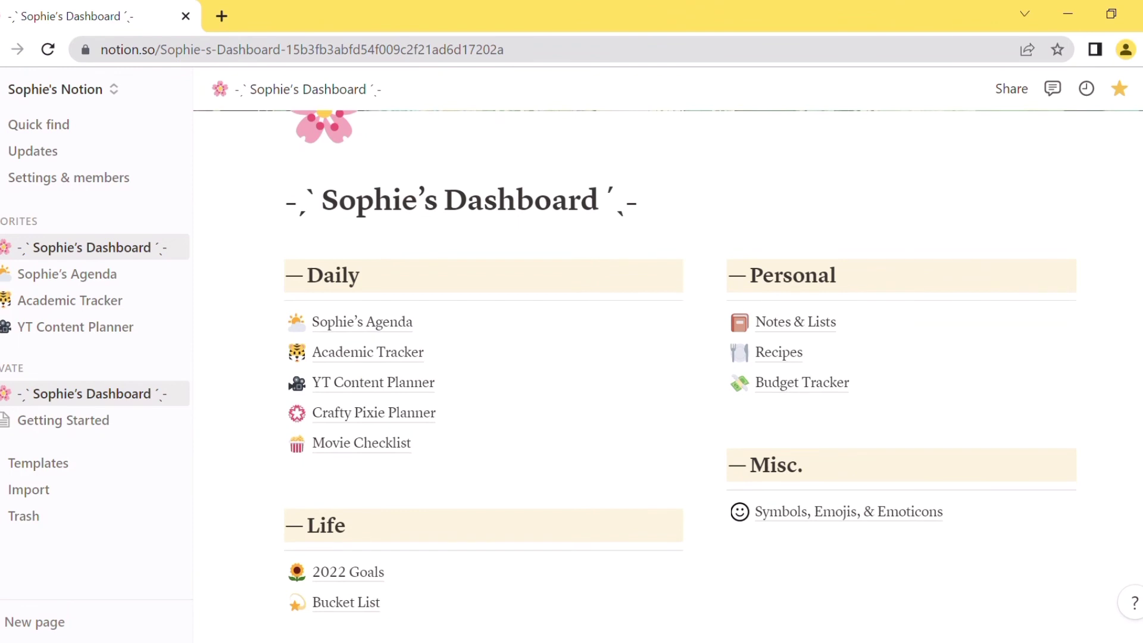
{"action": "scroll", "coordinate": [668, 375], "scroll_direction": "up", "scroll_amount": 1}
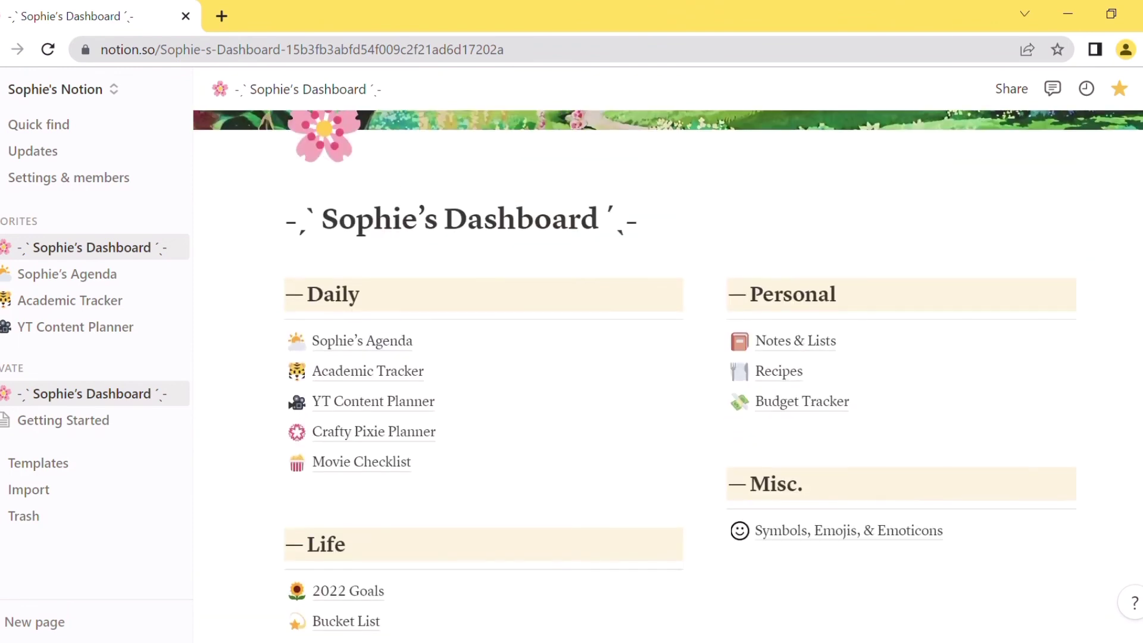
{"action": "scroll", "coordinate": [668, 375], "scroll_direction": "down", "scroll_amount": 1}
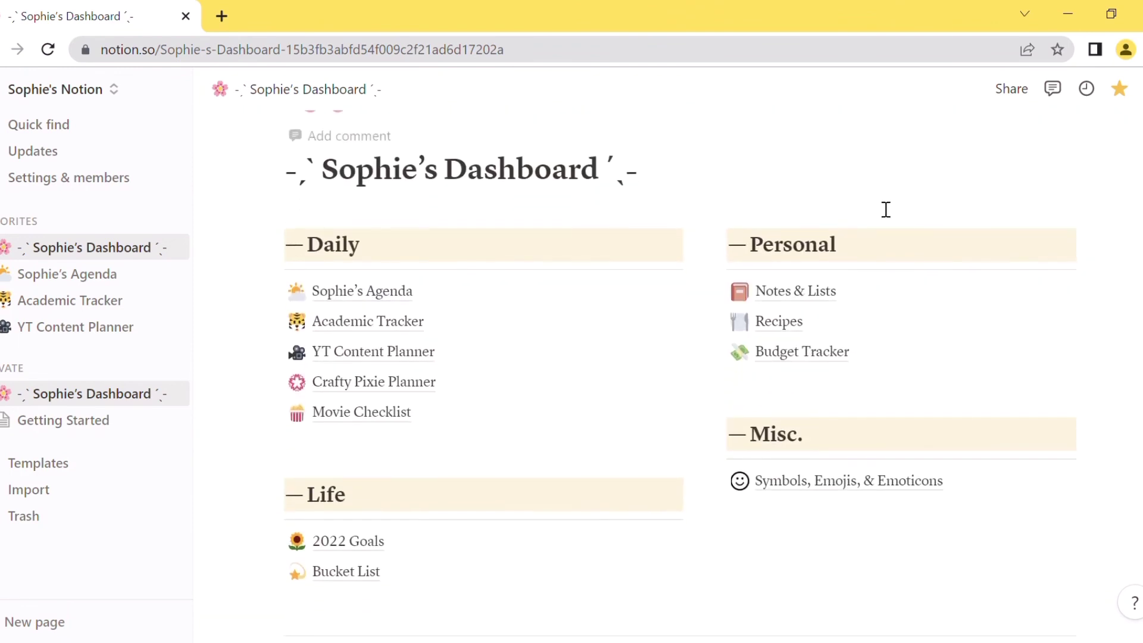